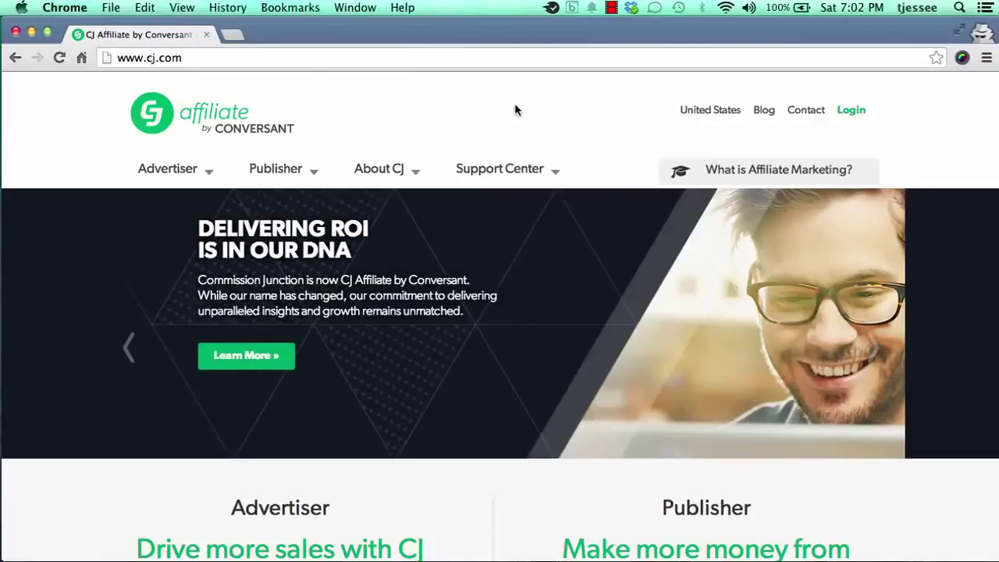
- Go from the homepage's Publisher section to the Free Publisher Sign-up page (cj.com/publisher-sign)
{"action": "left_click", "coordinate": [158, 57]}
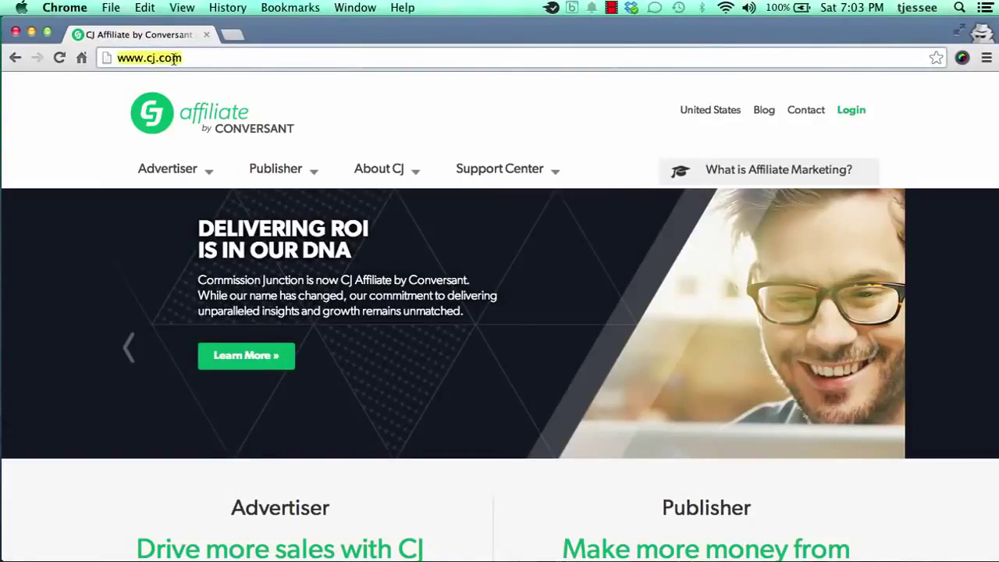
{"action": "scroll", "coordinate": [572, 137], "scroll_direction": "down", "scroll_amount": 1}
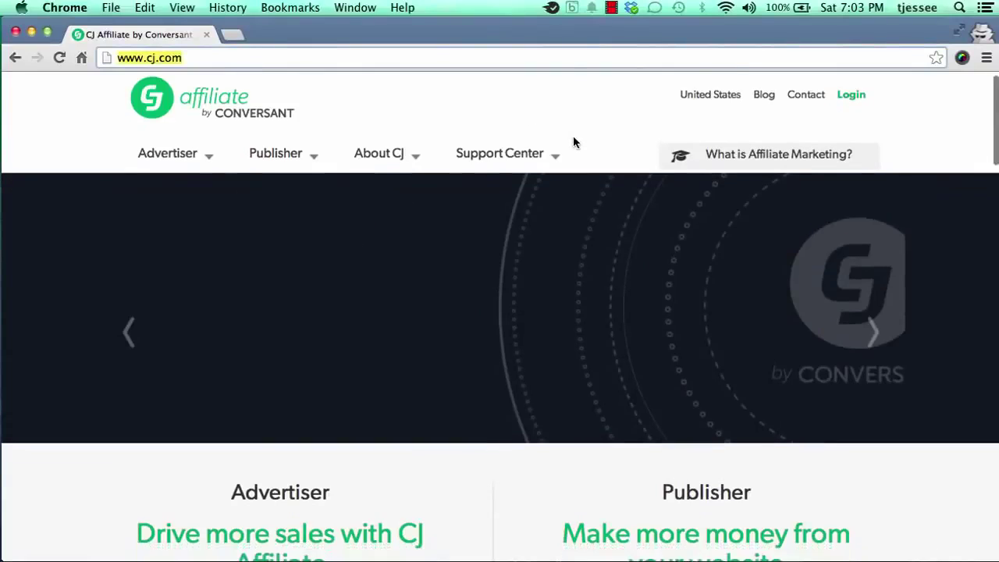
{"action": "scroll", "coordinate": [575, 148], "scroll_direction": "down", "scroll_amount": 5}
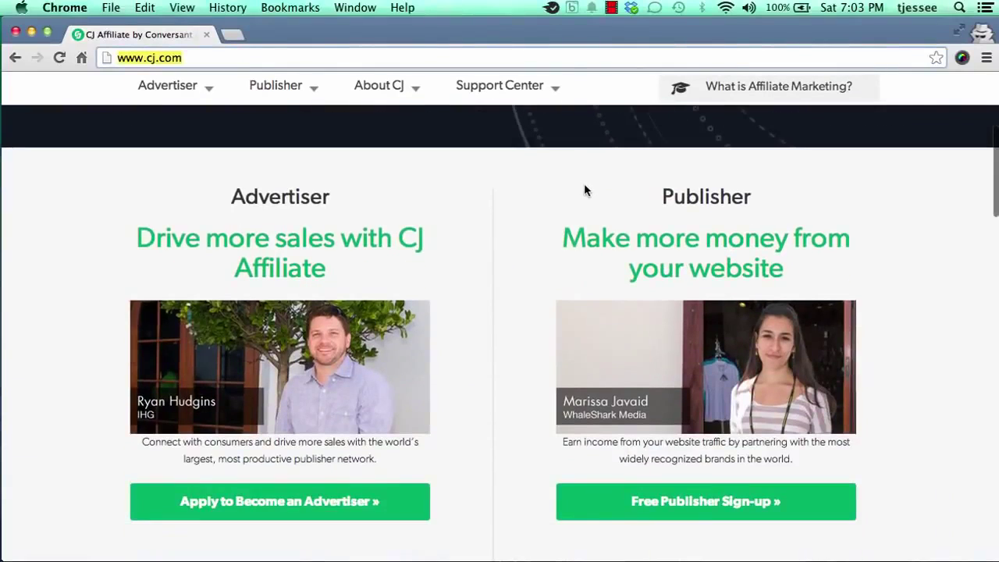
{"action": "left_click_drag", "start_coordinate": [660, 197], "coordinate": [747, 198]}
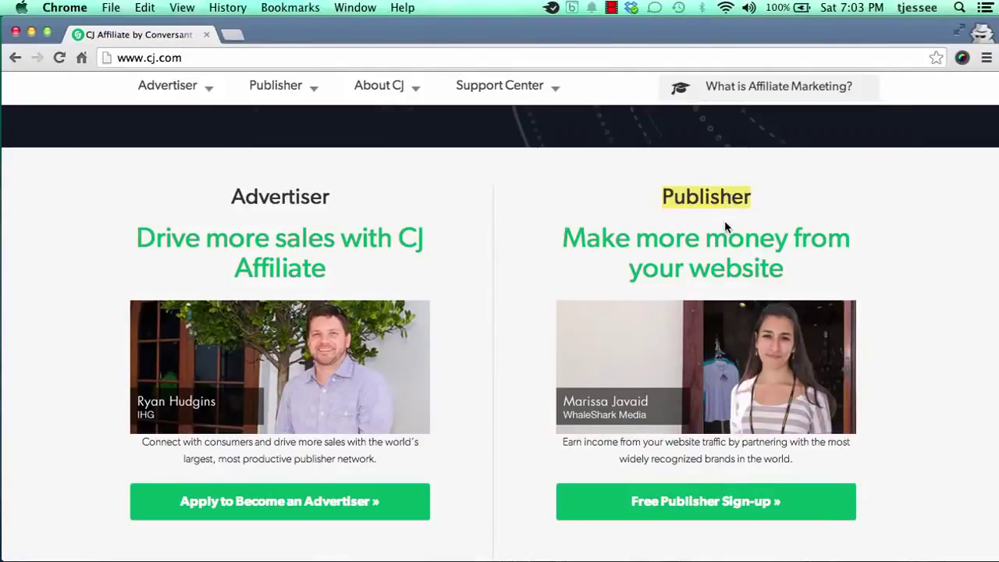
{"action": "left_click", "coordinate": [673, 505]}
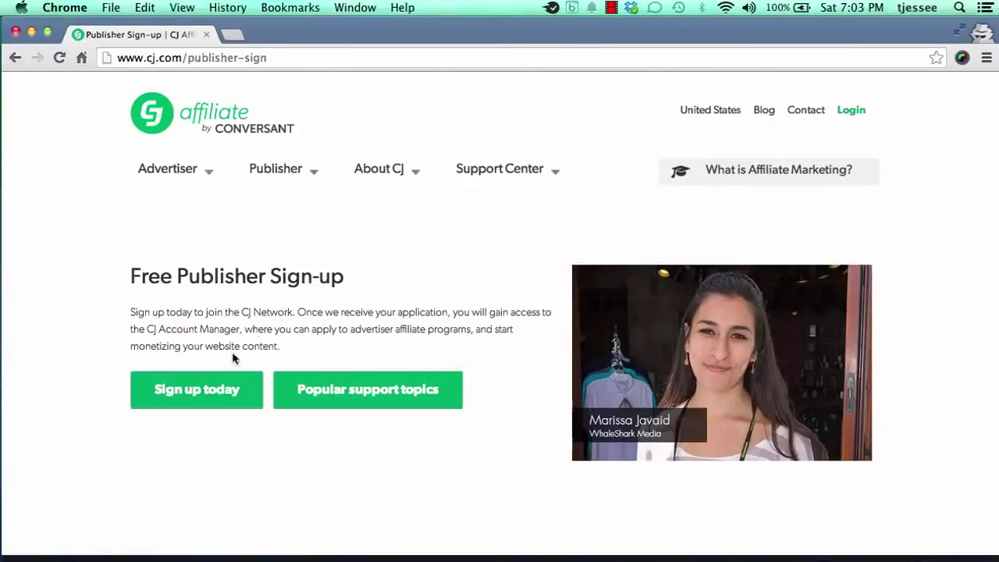
- Start the Publisher Sign Up form with country UNITED STATES and currency USD US Dollar
{"action": "left_click", "coordinate": [192, 392]}
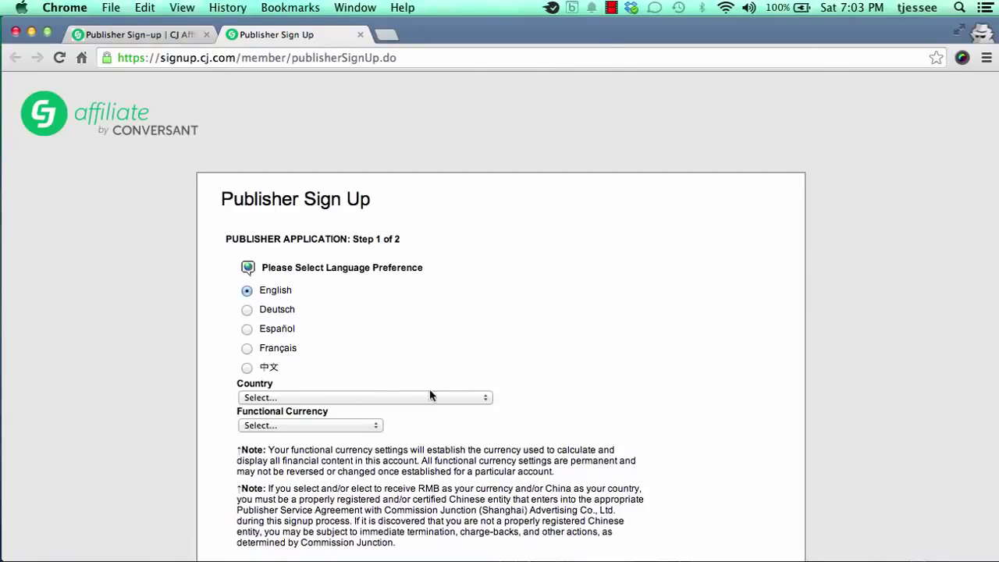
{"action": "left_click", "coordinate": [458, 397]}
{"action": "left_click", "coordinate": [279, 409]}
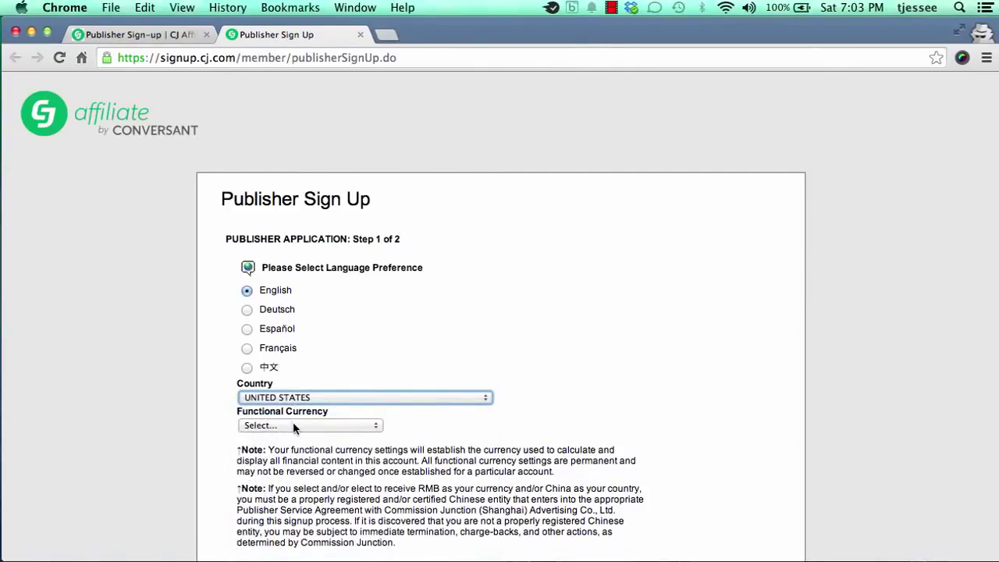
{"action": "left_click", "coordinate": [292, 423]}
{"action": "left_click", "coordinate": [284, 437]}
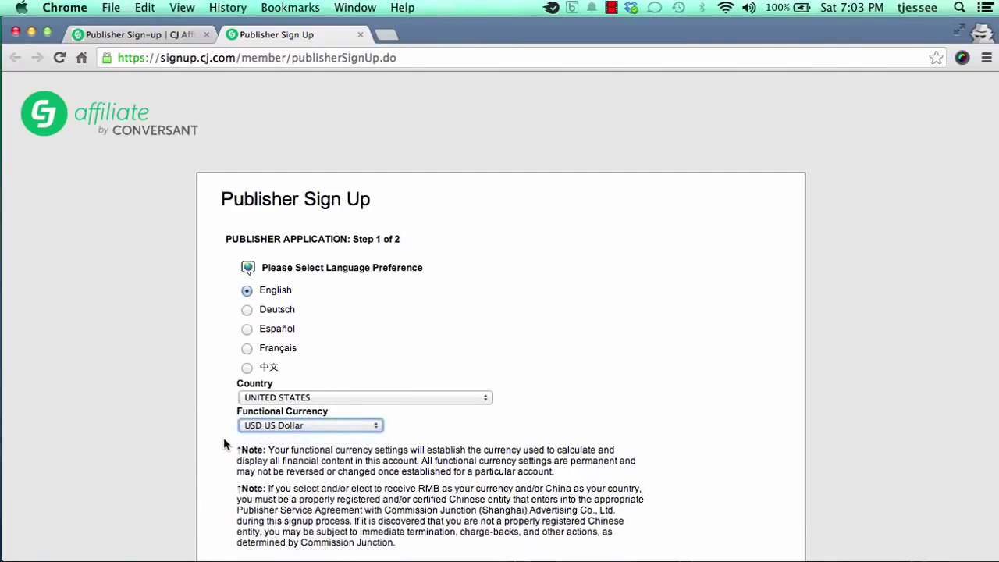
{"action": "scroll", "coordinate": [224, 438], "scroll_direction": "down", "scroll_amount": 3}
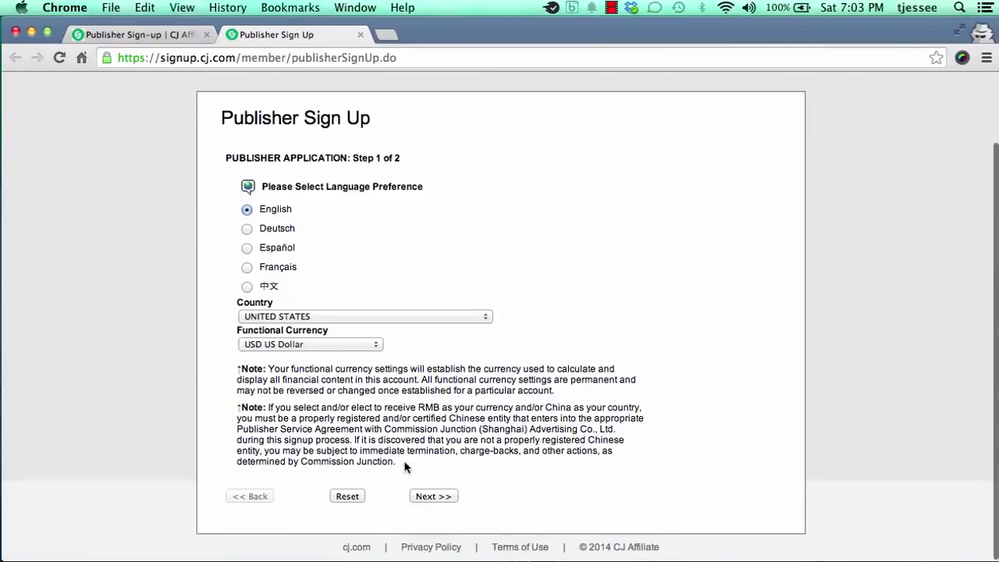
- Advance to application step 2 of 2 and close the obligations warning popup
{"action": "left_click", "coordinate": [428, 496]}
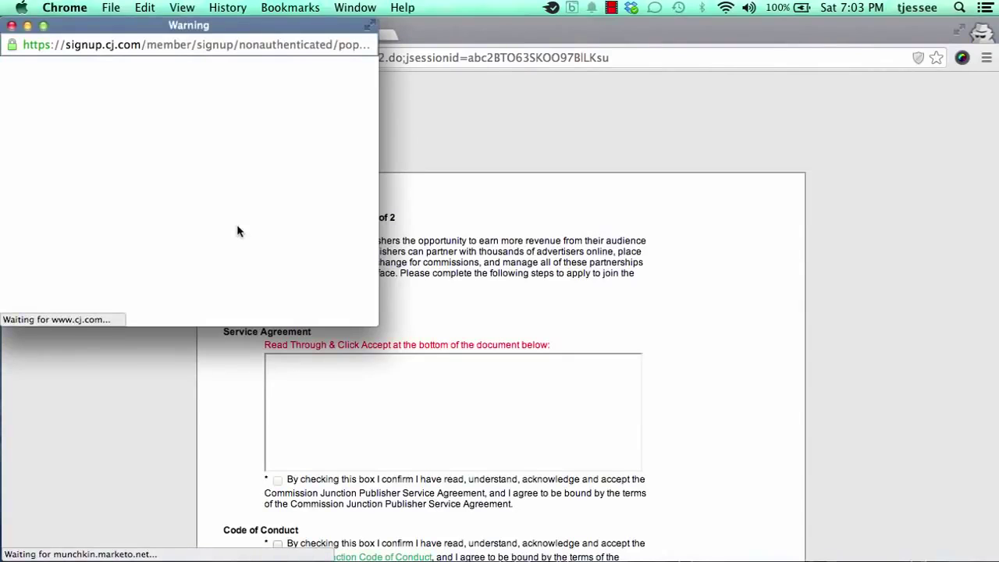
{"action": "left_click_drag", "start_coordinate": [187, 27], "coordinate": [220, 38]}
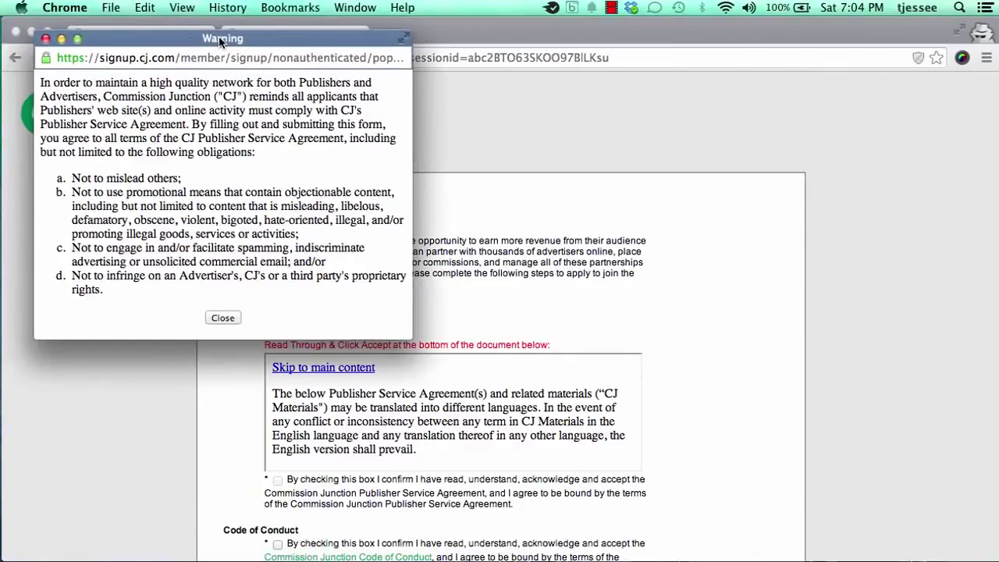
{"action": "left_click_drag", "start_coordinate": [81, 84], "coordinate": [277, 241]}
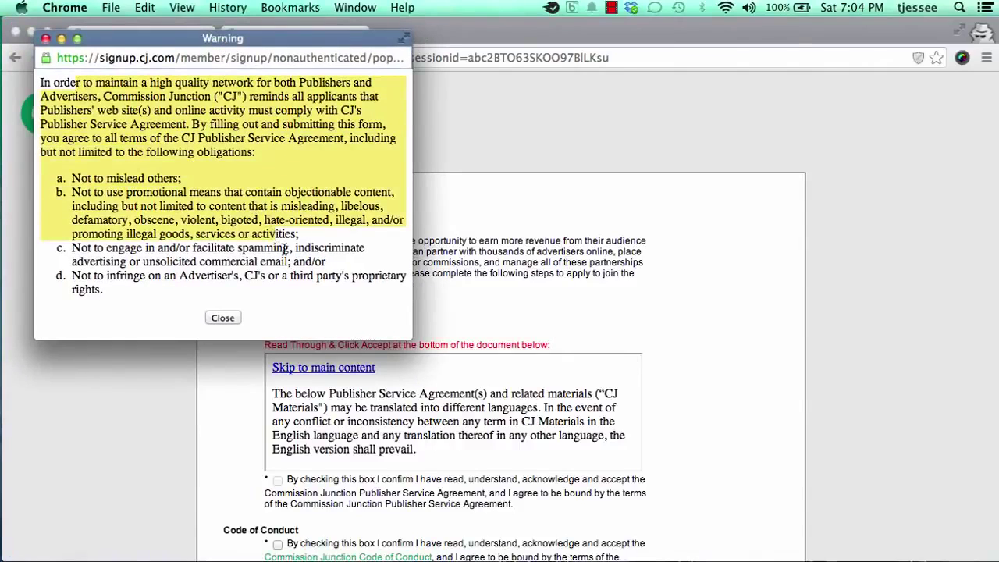
{"action": "left_click", "coordinate": [297, 251]}
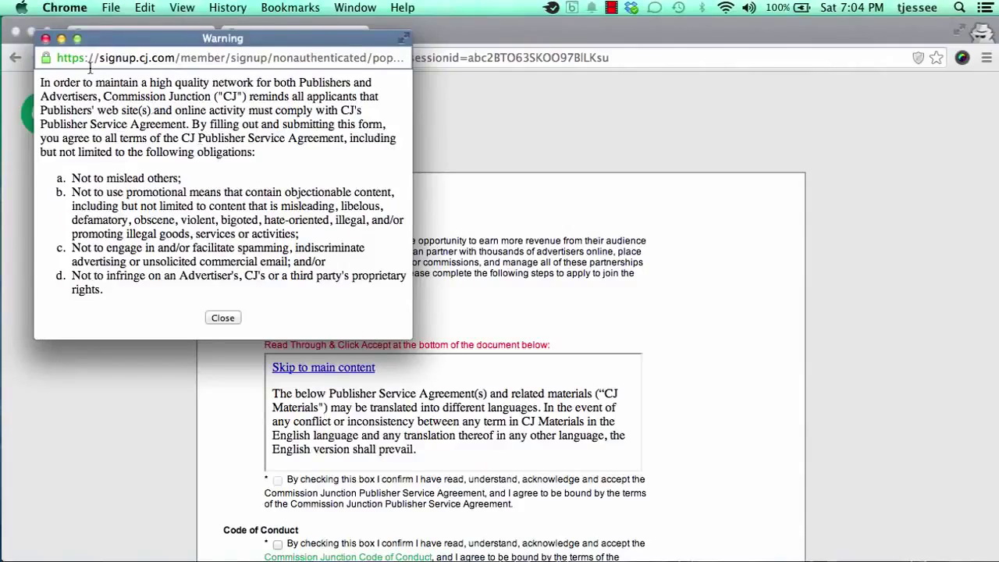
{"action": "left_click", "coordinate": [46, 41]}
{"action": "scroll", "coordinate": [227, 204], "scroll_direction": "down", "scroll_amount": 2}
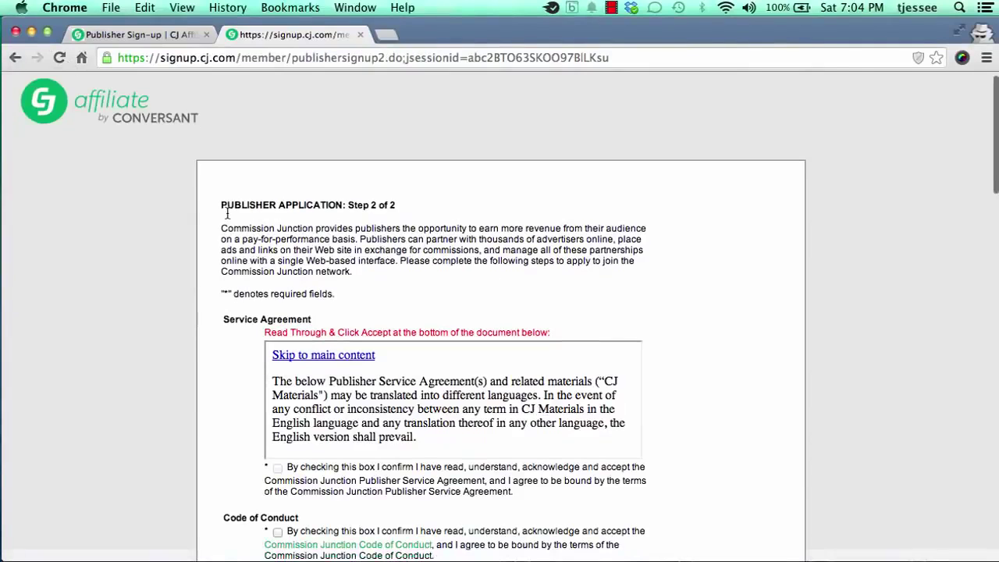
- Read through the Publisher Service Agreement, accept it, and tick its confirmation checkbox
{"action": "scroll", "coordinate": [226, 212], "scroll_direction": "down", "scroll_amount": 3}
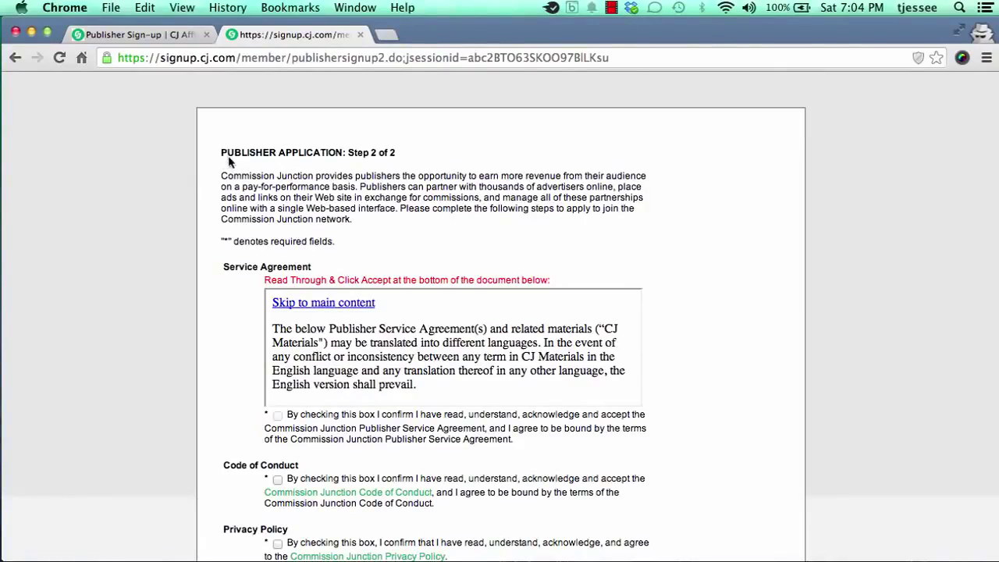
{"action": "scroll", "coordinate": [230, 172], "scroll_direction": "down", "scroll_amount": 2}
{"action": "scroll", "coordinate": [232, 175], "scroll_direction": "down", "scroll_amount": 5}
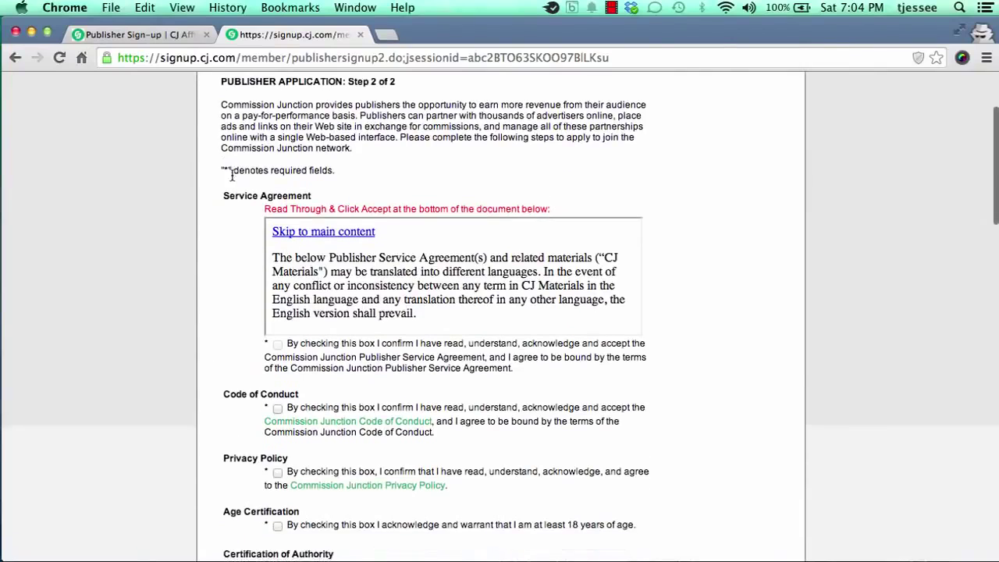
{"action": "scroll", "coordinate": [484, 225], "scroll_direction": "down", "scroll_amount": 2}
{"action": "scroll", "coordinate": [484, 224], "scroll_direction": "down", "scroll_amount": 2}
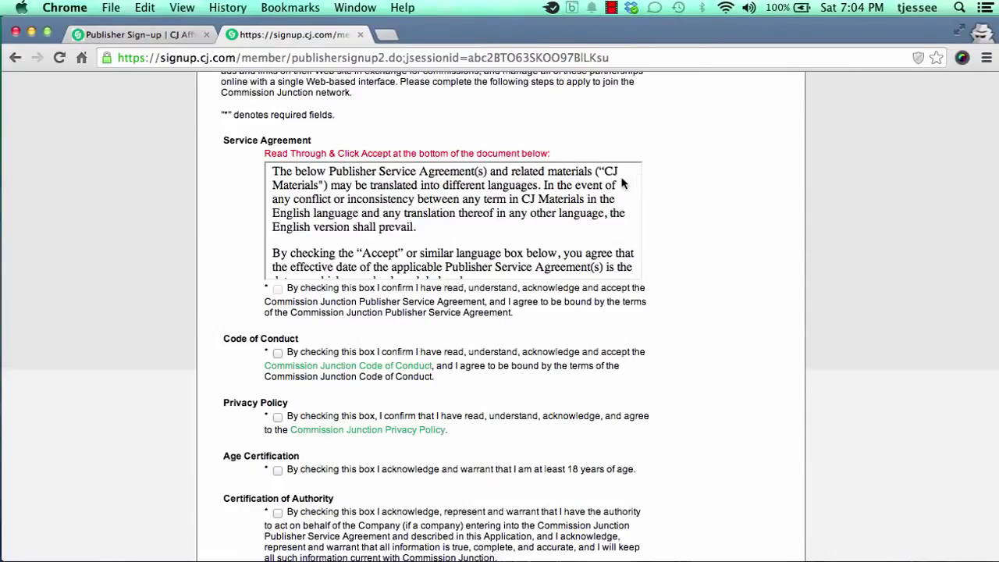
{"action": "scroll", "coordinate": [634, 170], "scroll_direction": "down", "scroll_amount": 5}
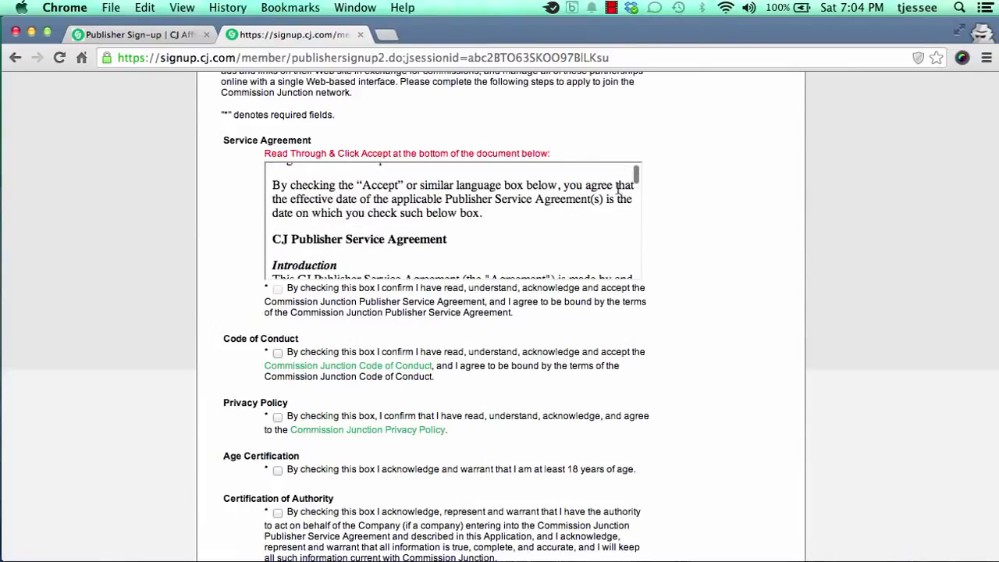
{"action": "scroll", "coordinate": [636, 178], "scroll_direction": "down", "scroll_amount": 10}
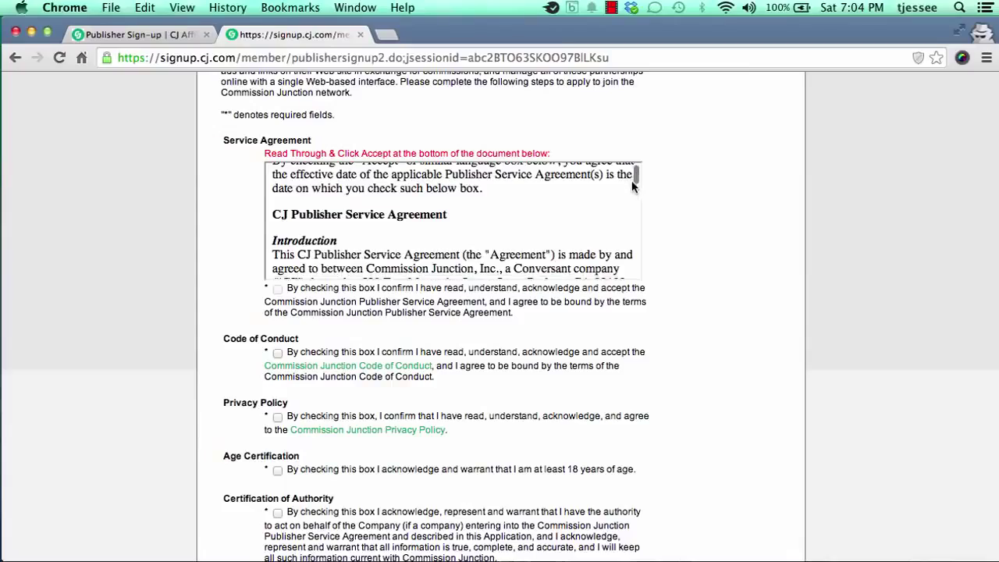
{"action": "left_click_drag", "start_coordinate": [637, 182], "coordinate": [641, 279]}
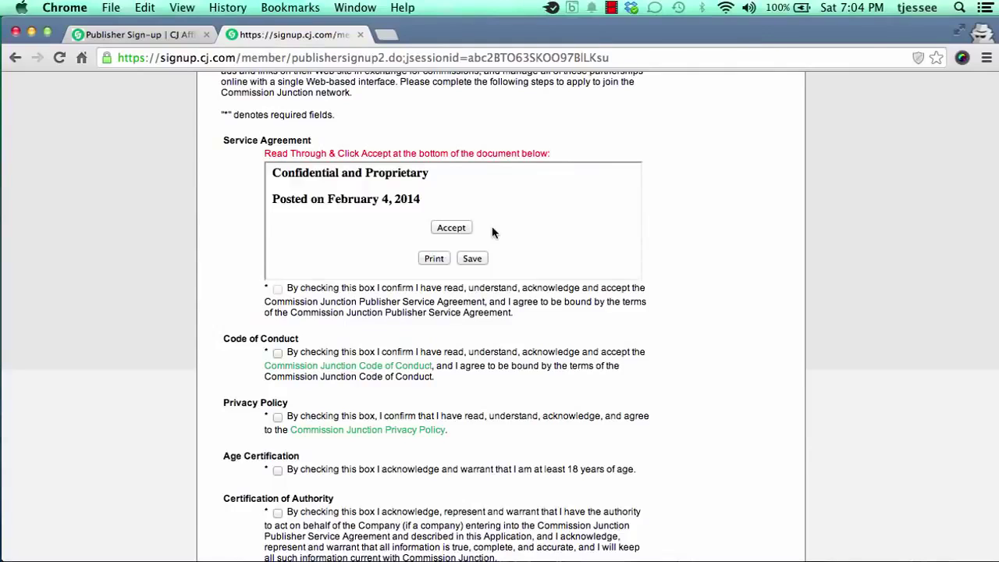
{"action": "left_click", "coordinate": [453, 229]}
{"action": "scroll", "coordinate": [315, 301], "scroll_direction": "down", "scroll_amount": 2}
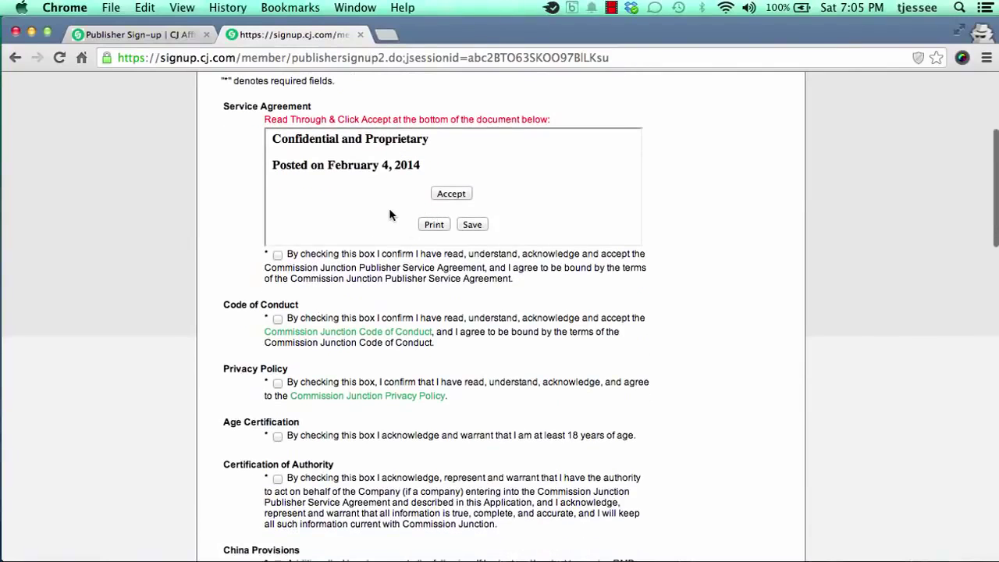
{"action": "left_click", "coordinate": [277, 255]}
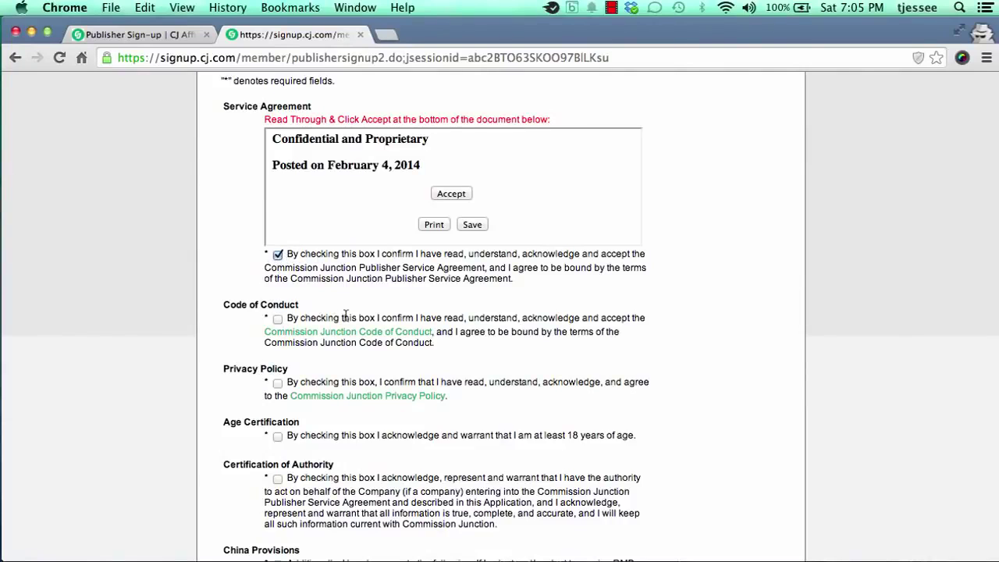
- Tick the Code of Conduct, Privacy Policy, Age Certification and Certification of Authority boxes
{"action": "scroll", "coordinate": [335, 312], "scroll_direction": "down", "scroll_amount": 2}
{"action": "left_click", "coordinate": [278, 241]}
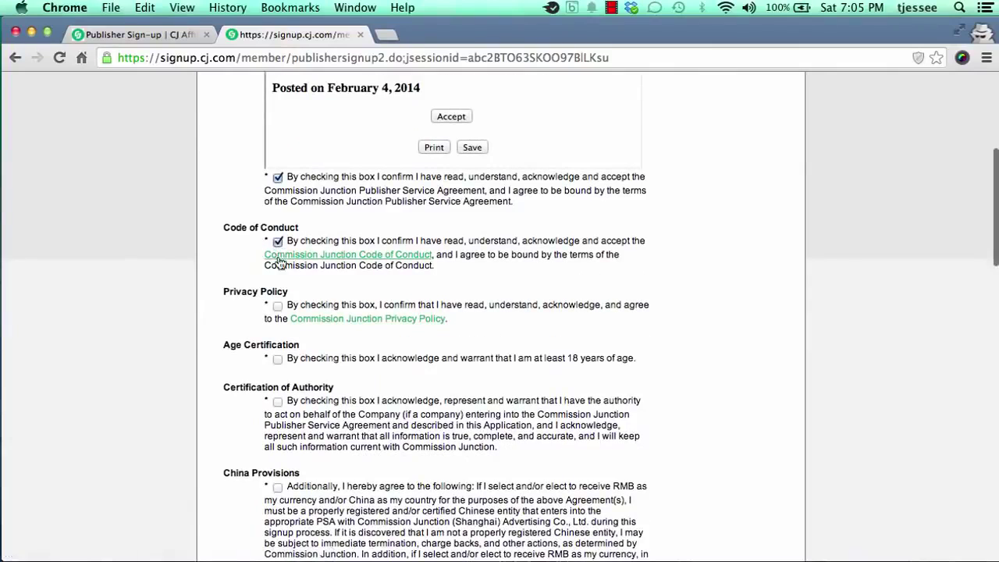
{"action": "left_click", "coordinate": [277, 305]}
{"action": "left_click", "coordinate": [277, 359]}
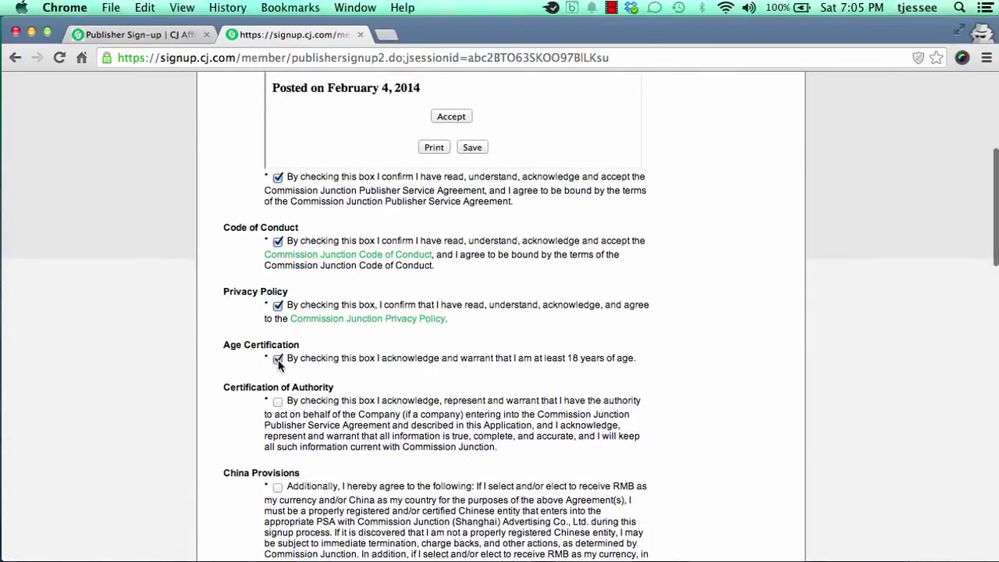
{"action": "left_click", "coordinate": [278, 401]}
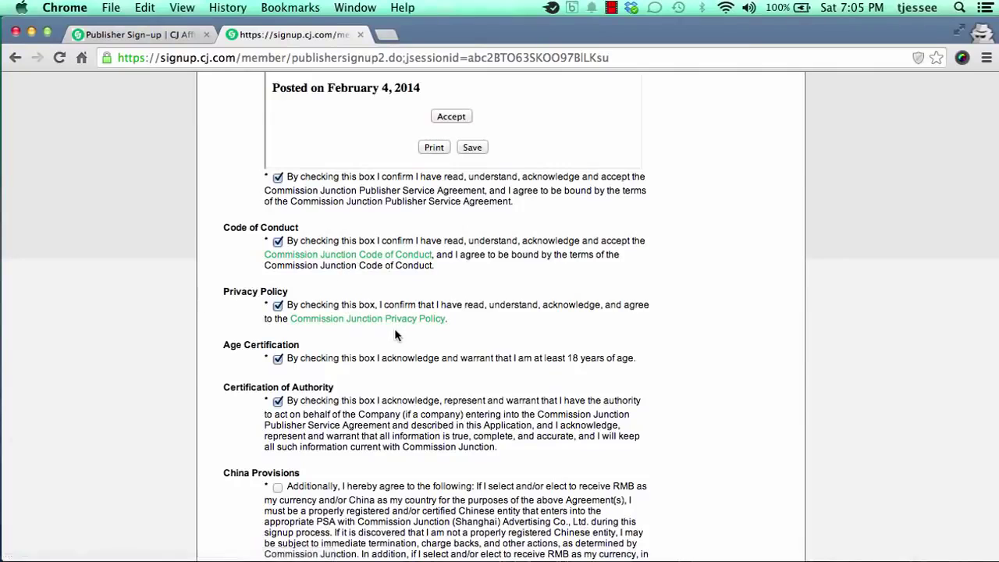
- Tick the China Provisions agreement box further down the form
{"action": "scroll", "coordinate": [395, 334], "scroll_direction": "down", "scroll_amount": 3}
{"action": "scroll", "coordinate": [394, 334], "scroll_direction": "down", "scroll_amount": 3}
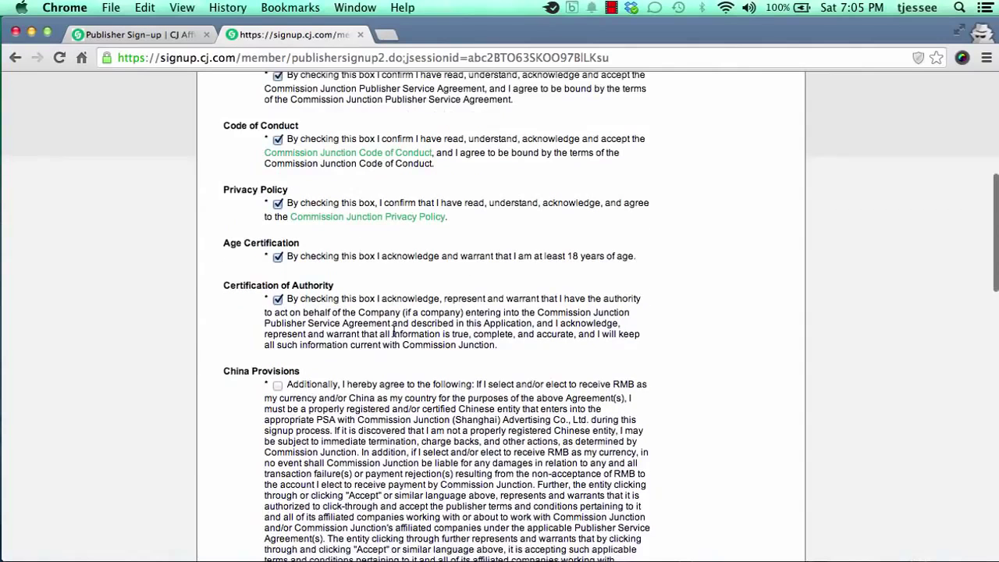
{"action": "scroll", "coordinate": [393, 333], "scroll_direction": "down", "scroll_amount": 2}
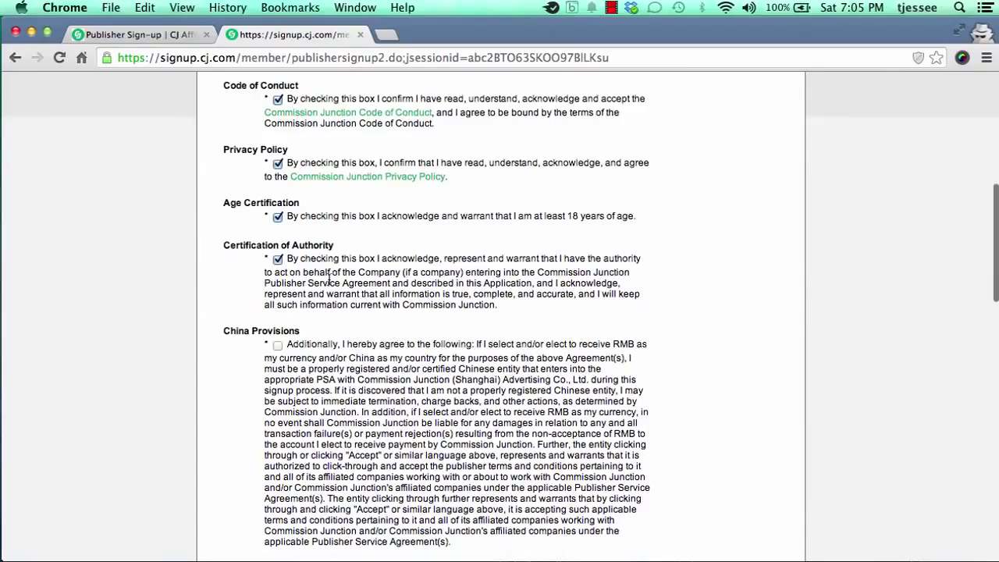
{"action": "scroll", "coordinate": [331, 281], "scroll_direction": "down", "scroll_amount": 3}
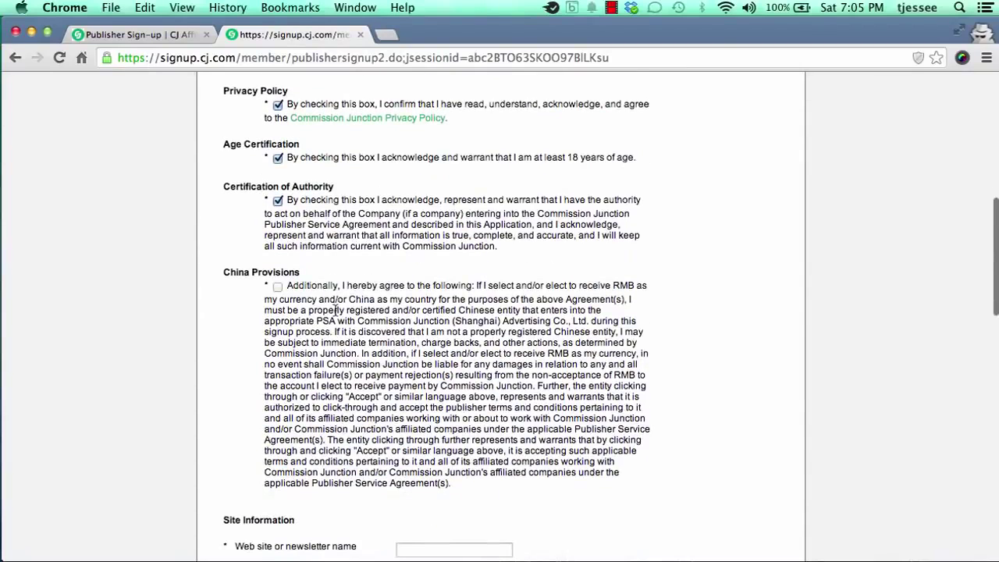
{"action": "left_click", "coordinate": [278, 286]}
{"action": "scroll", "coordinate": [410, 318], "scroll_direction": "down", "scroll_amount": 5}
{"action": "scroll", "coordinate": [411, 318], "scroll_direction": "down", "scroll_amount": 10}
- Enter site name 'Breadwinner Academy', URL breadwinnneracademy.com and description 'described in detail here.'
{"action": "scroll", "coordinate": [365, 312], "scroll_direction": "down", "scroll_amount": 1}
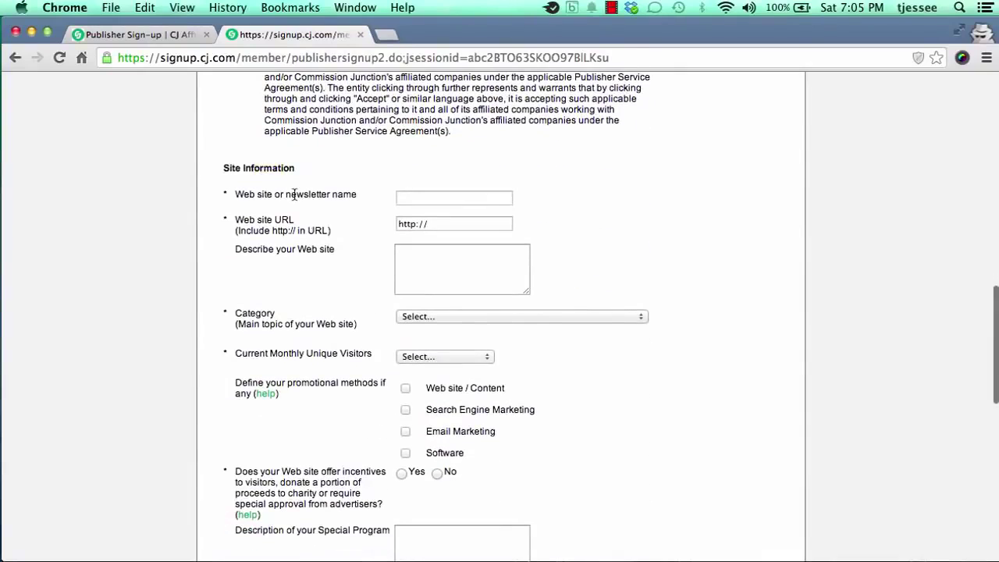
{"action": "left_click", "coordinate": [399, 197]}
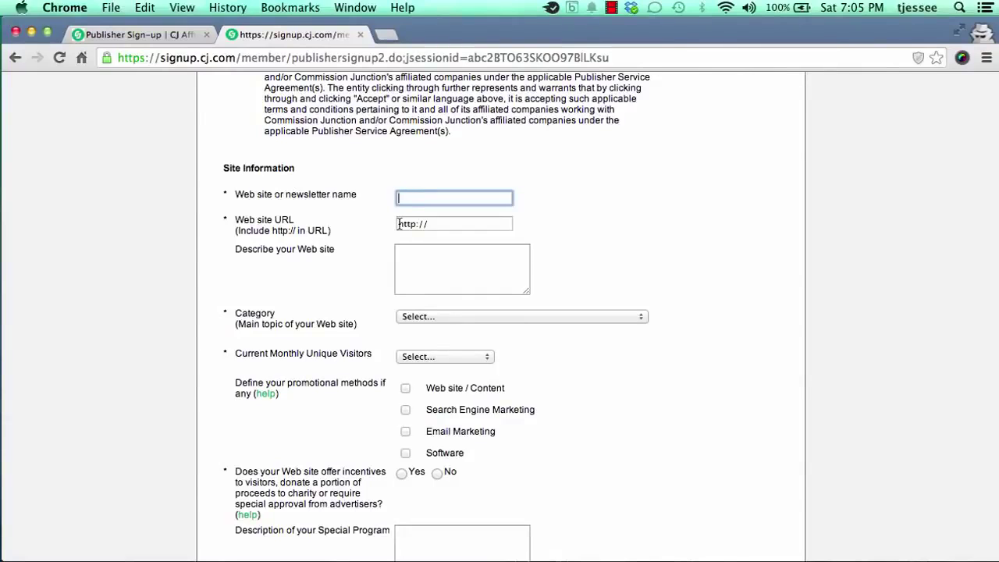
{"action": "type", "text": "Breadwinner Academy"}
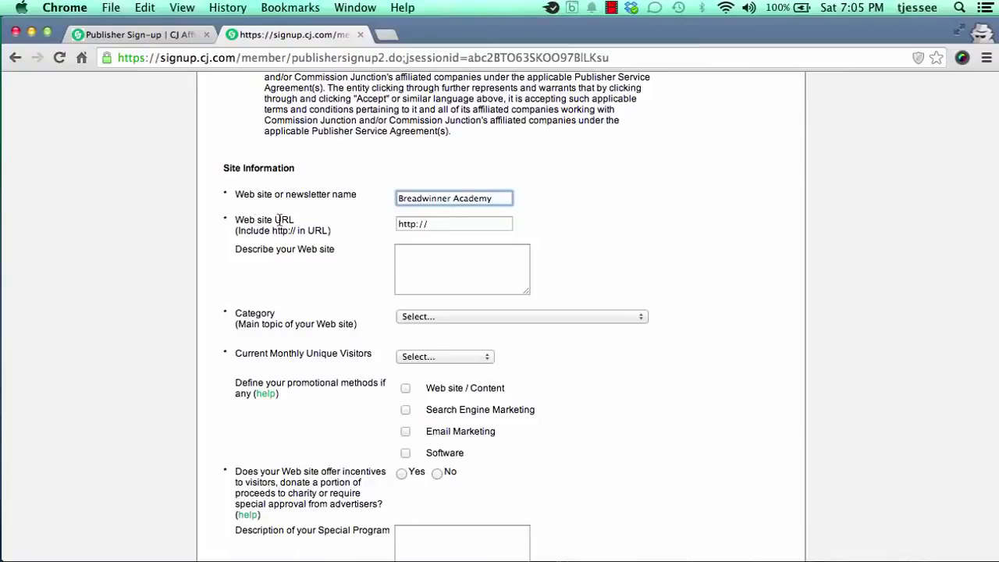
{"action": "left_click", "coordinate": [431, 225]}
{"action": "type", "text": "breadwinnne"}
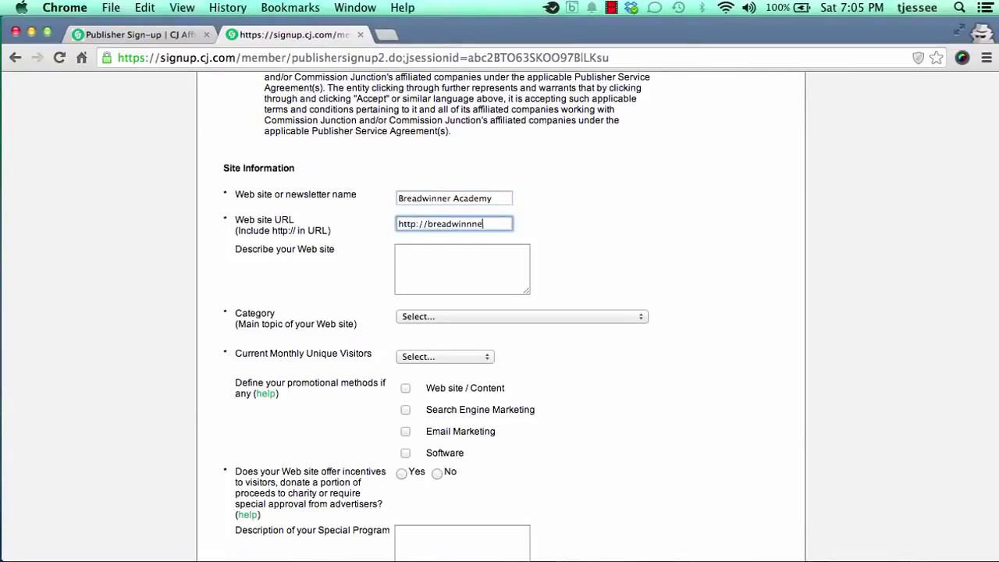
{"action": "type", "text": "racademy.com"}
{"action": "key", "text": "Tab"}
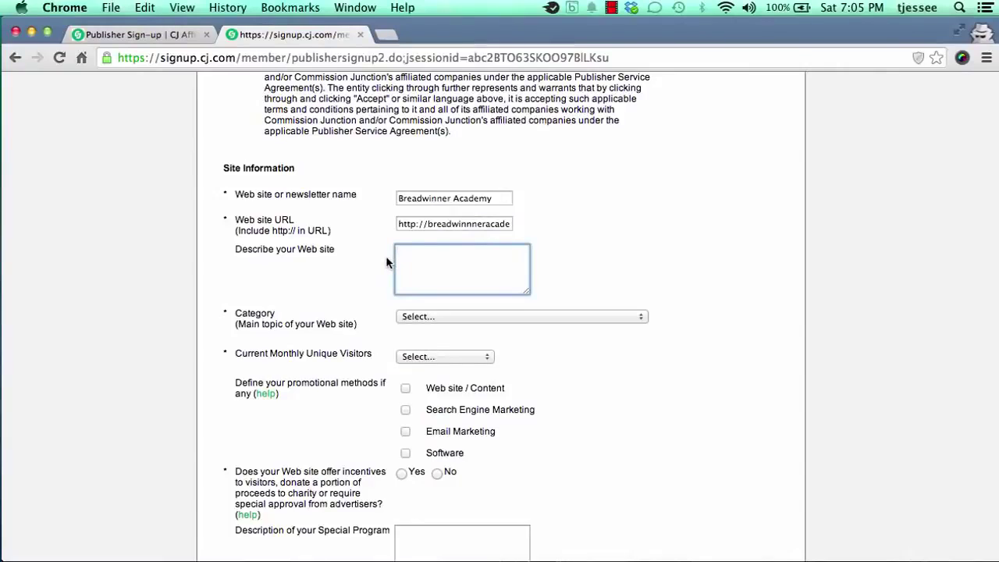
{"action": "type", "text": "described in detail here."}
- Set the site category to Education > Professional
{"action": "scroll", "coordinate": [375, 292], "scroll_direction": "down", "scroll_amount": 2}
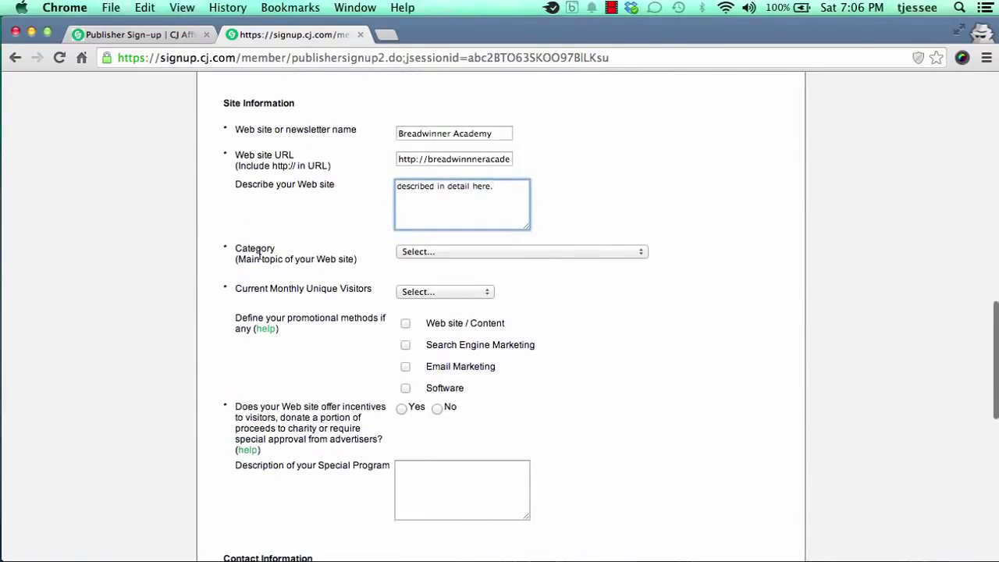
{"action": "scroll", "coordinate": [265, 258], "scroll_direction": "down", "scroll_amount": 1}
{"action": "left_click", "coordinate": [431, 231]}
{"action": "scroll", "coordinate": [449, 381], "scroll_direction": "down", "scroll_amount": 10}
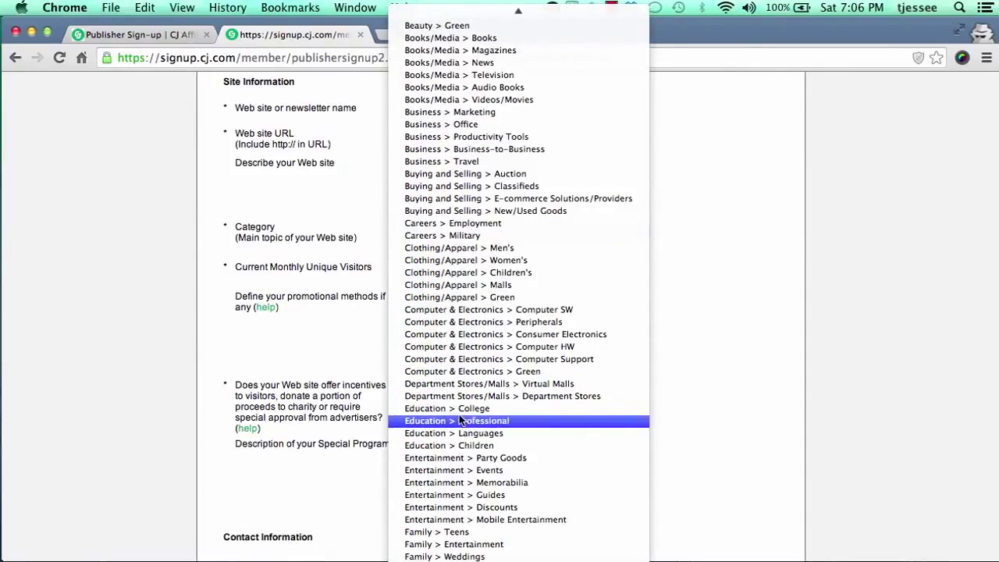
{"action": "left_click", "coordinate": [460, 421]}
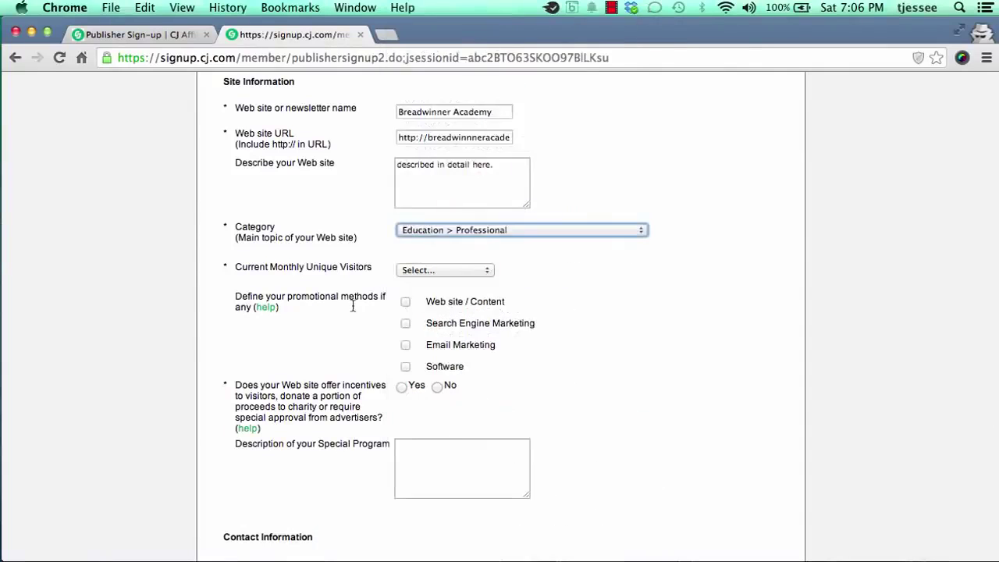
- Set Current Monthly Unique Visitors to 100K - 250K UVs
{"action": "left_click_drag", "start_coordinate": [250, 266], "coordinate": [344, 270]}
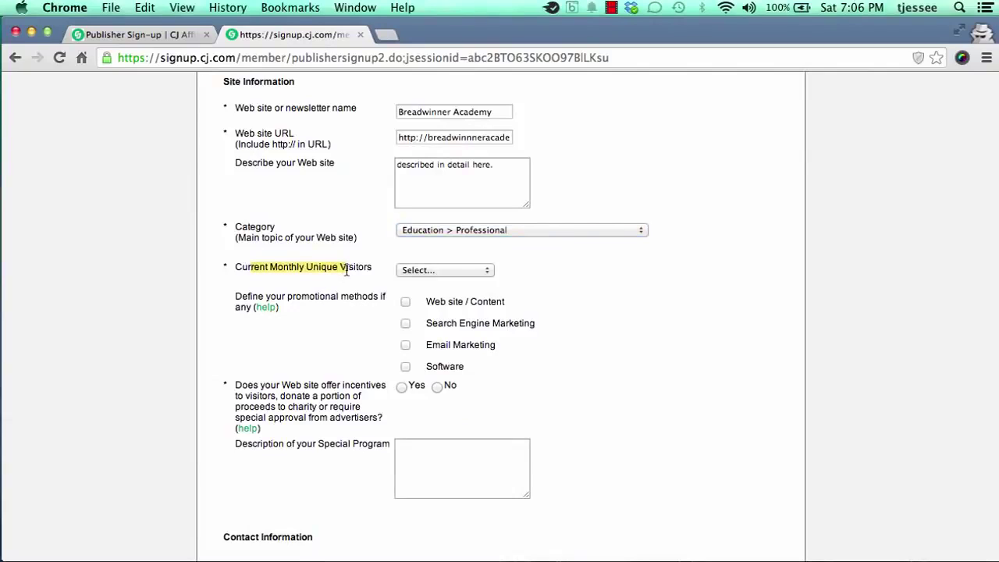
{"action": "left_click", "coordinate": [489, 280]}
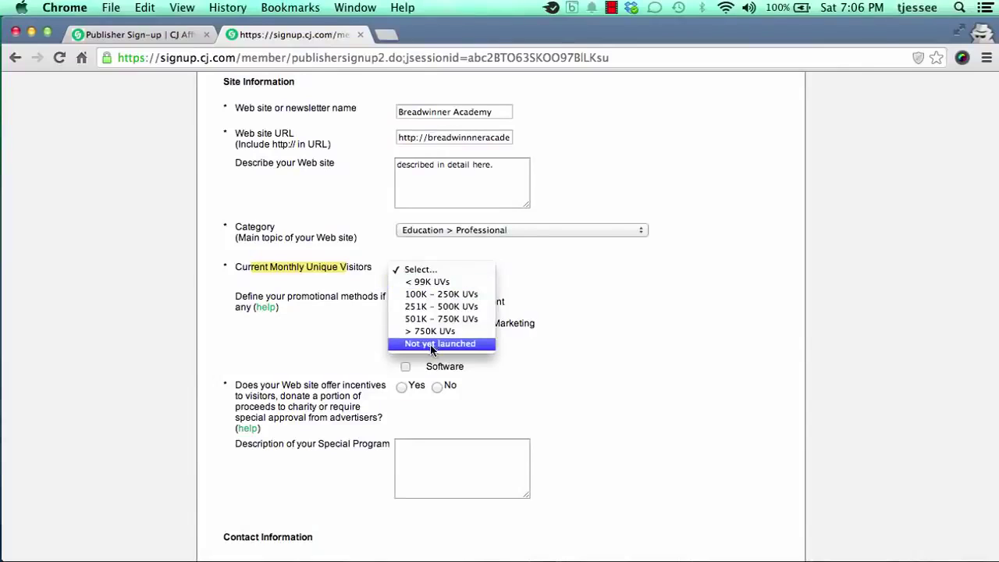
{"action": "left_click", "coordinate": [428, 284]}
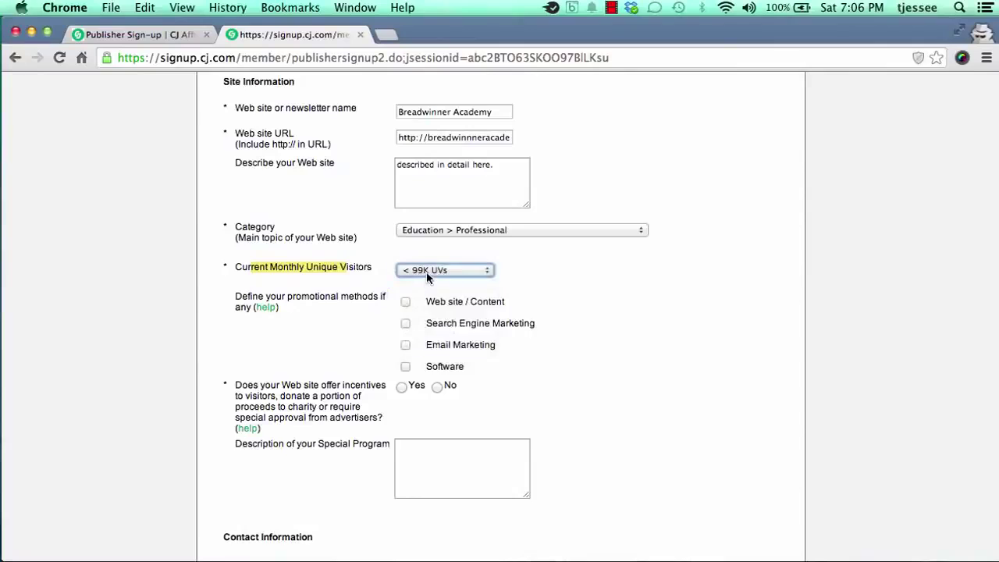
{"action": "left_click", "coordinate": [426, 270]}
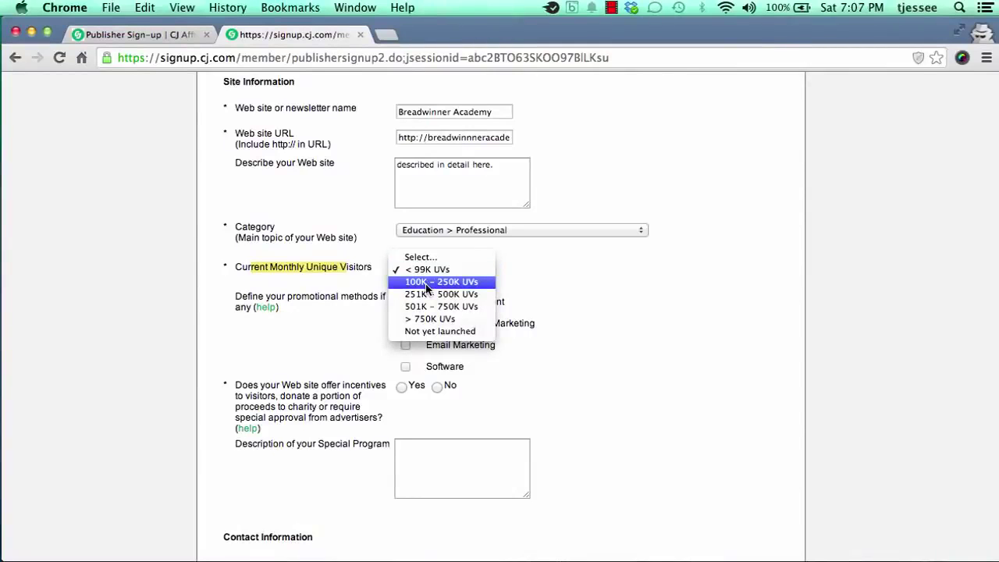
{"action": "left_click", "coordinate": [426, 285]}
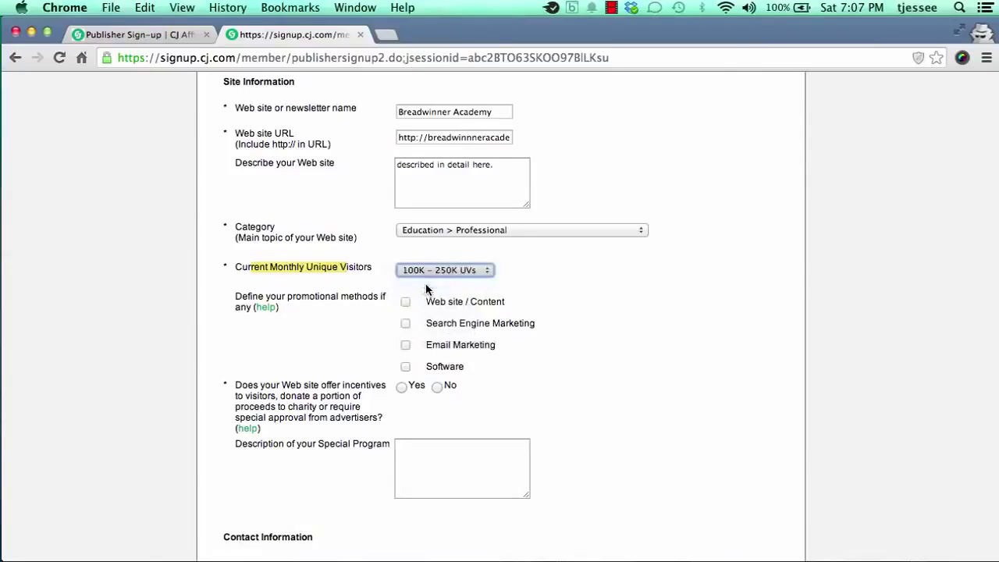
{"action": "left_click", "coordinate": [337, 269]}
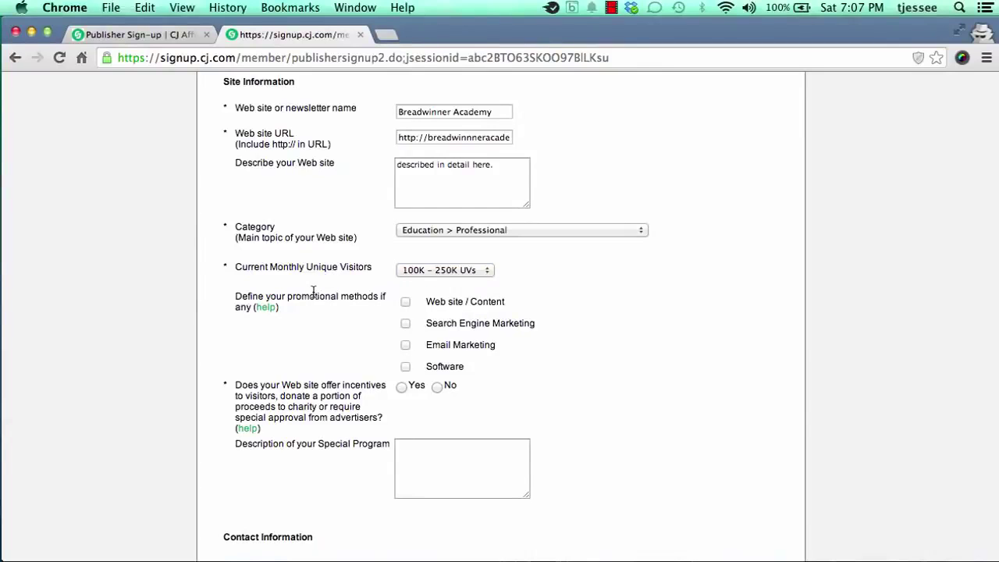
- Tick Web site / Content, Search Engine Marketing and Email Marketing as promotional methods
{"action": "scroll", "coordinate": [312, 294], "scroll_direction": "down", "scroll_amount": 1}
{"action": "scroll", "coordinate": [311, 294], "scroll_direction": "down", "scroll_amount": 1}
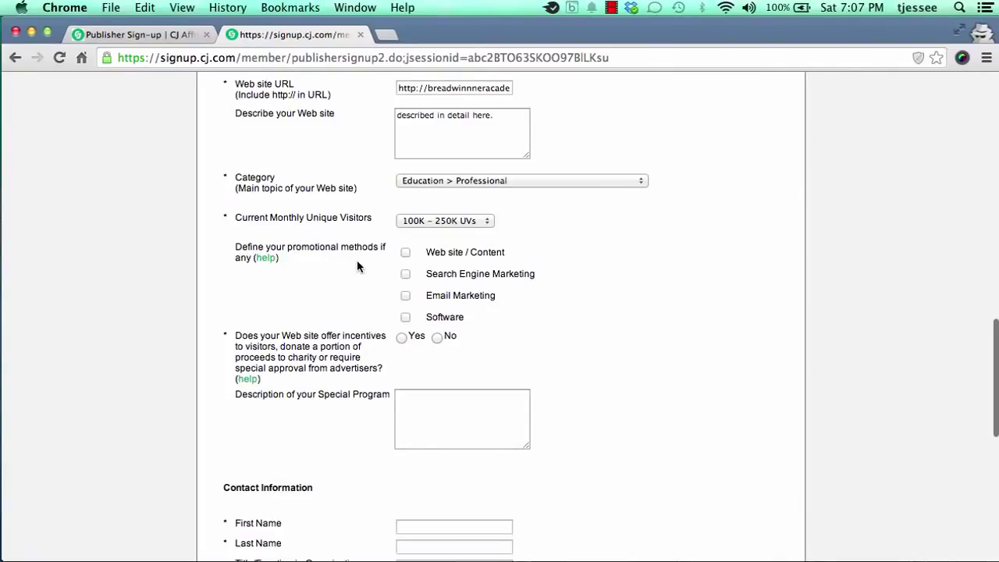
{"action": "left_click", "coordinate": [404, 256]}
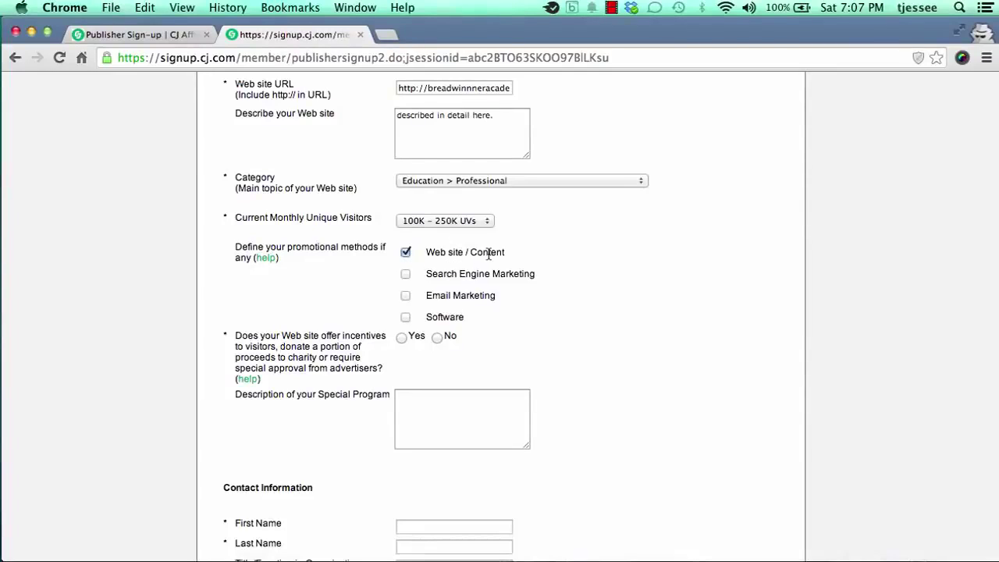
{"action": "left_click", "coordinate": [406, 275]}
{"action": "left_click", "coordinate": [406, 296]}
{"action": "scroll", "coordinate": [419, 357], "scroll_direction": "down", "scroll_amount": 1}
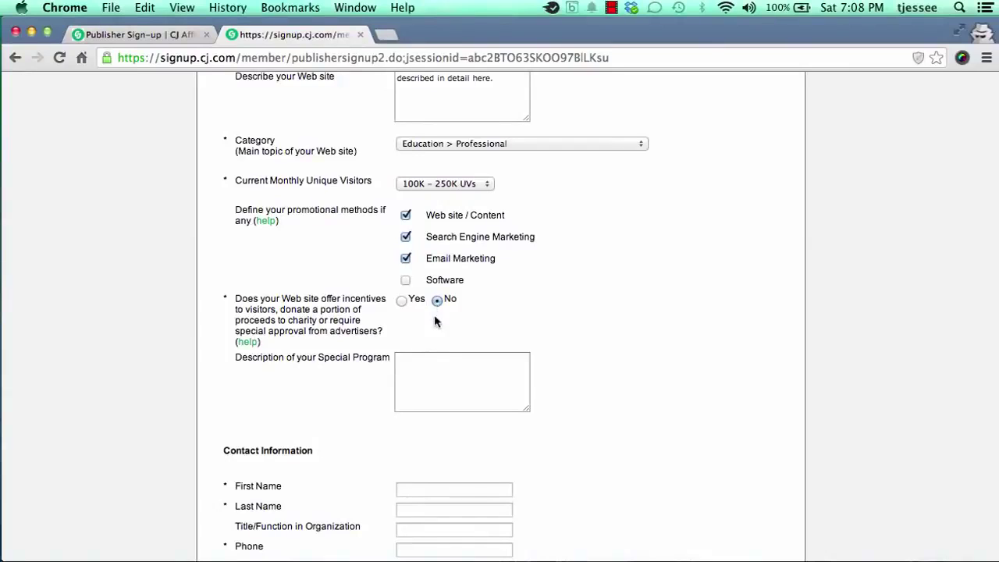
{"action": "scroll", "coordinate": [358, 362], "scroll_direction": "down", "scroll_amount": 2}
{"action": "scroll", "coordinate": [358, 359], "scroll_direction": "down", "scroll_amount": 1}
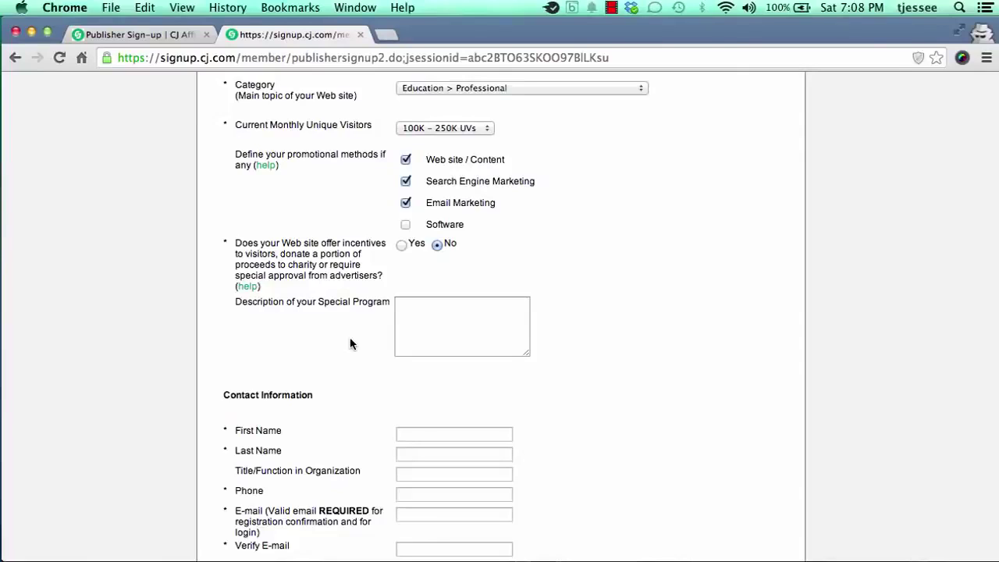
{"action": "scroll", "coordinate": [349, 340], "scroll_direction": "down", "scroll_amount": 1}
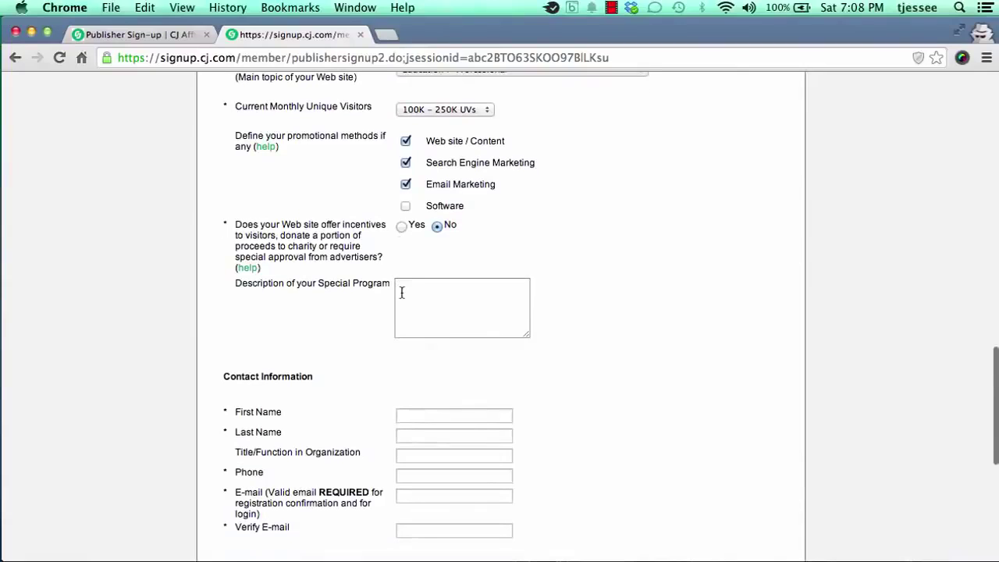
{"action": "left_click", "coordinate": [436, 226]}
{"action": "left_click", "coordinate": [412, 300]}
{"action": "left_click", "coordinate": [360, 361]}
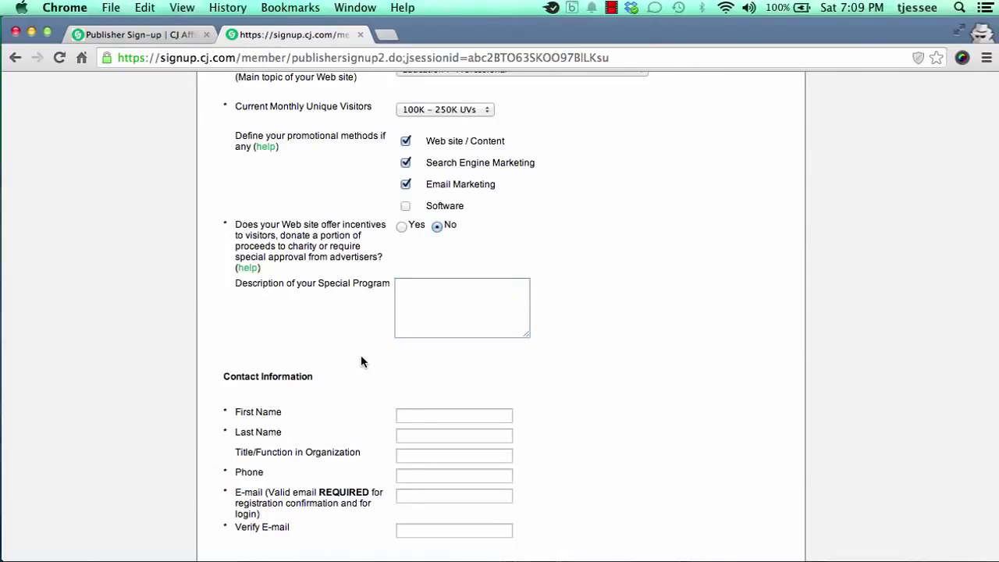
{"action": "scroll", "coordinate": [361, 358], "scroll_direction": "down", "scroll_amount": 5}
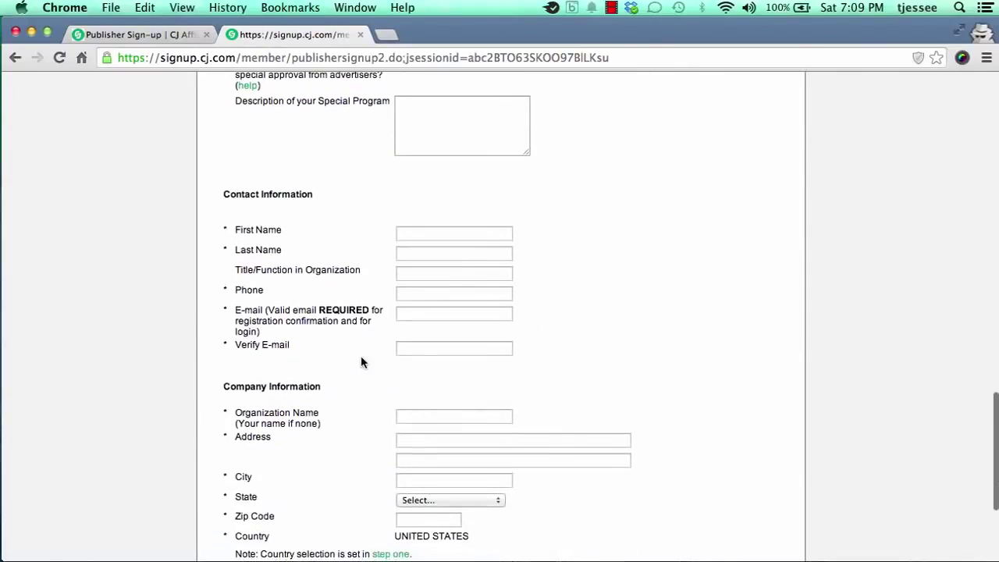
{"action": "scroll", "coordinate": [361, 361], "scroll_direction": "down", "scroll_amount": 2}
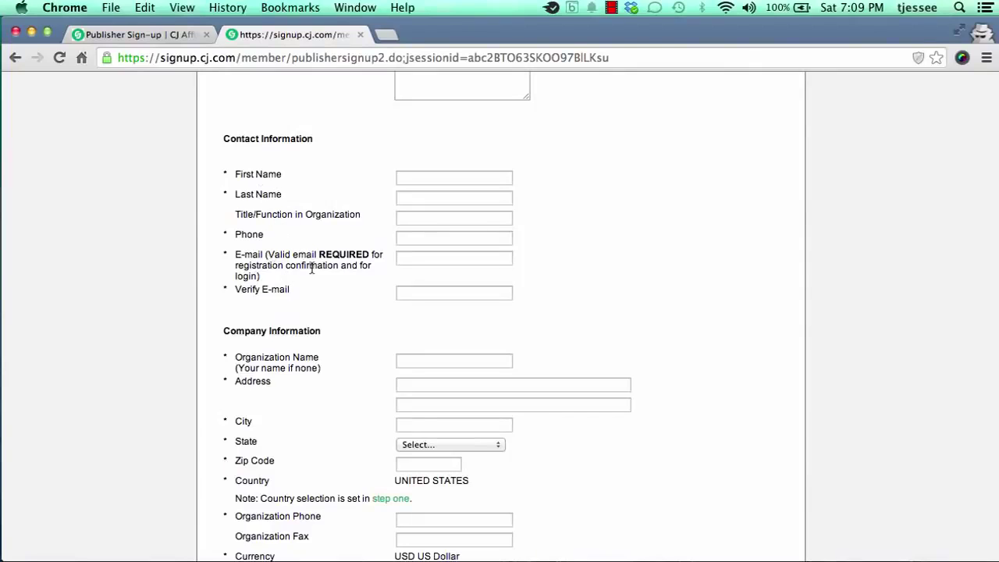
{"action": "scroll", "coordinate": [308, 306], "scroll_direction": "down", "scroll_amount": 5}
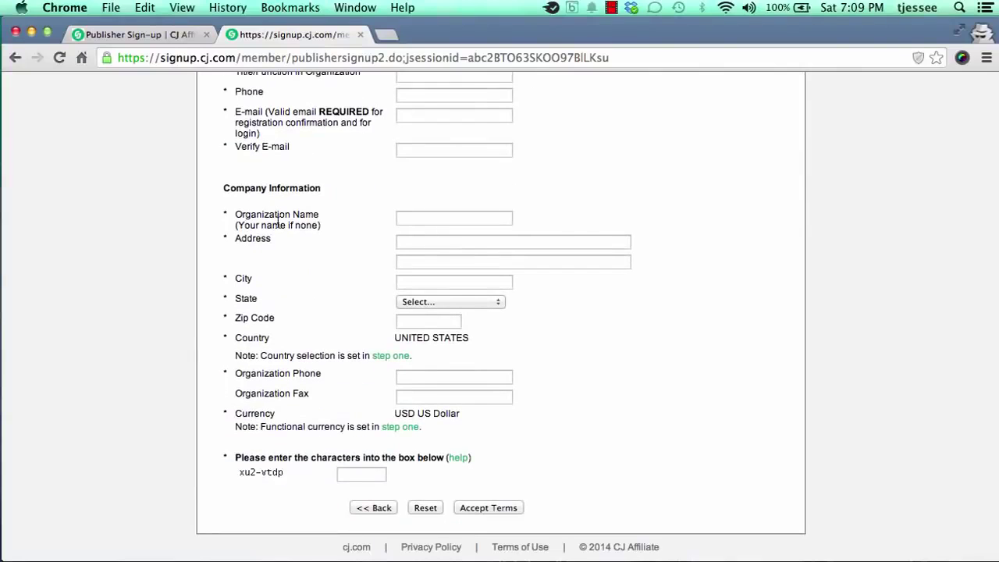
{"action": "left_click_drag", "start_coordinate": [236, 225], "coordinate": [319, 228]}
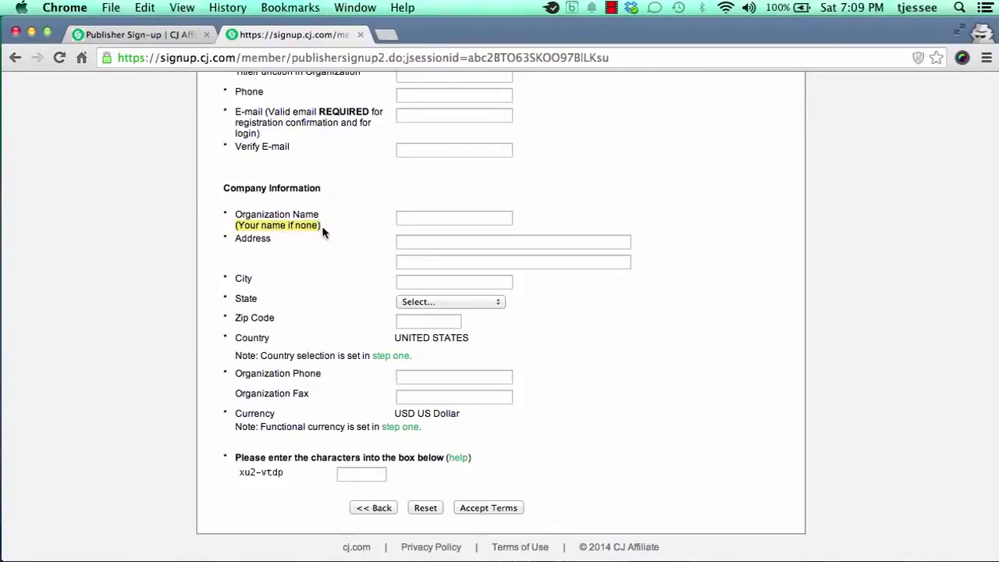
{"action": "left_click", "coordinate": [321, 229]}
{"action": "left_click", "coordinate": [402, 218]}
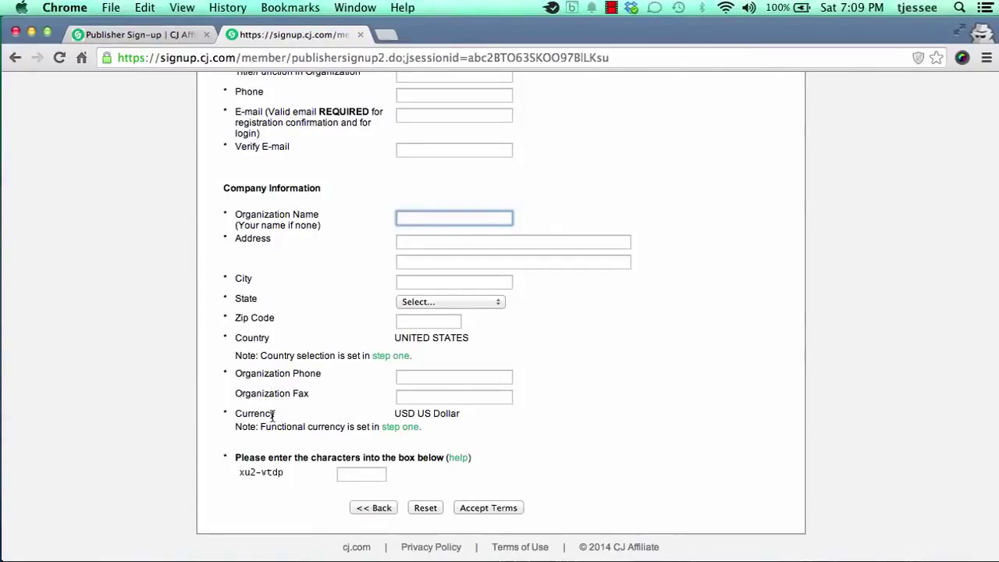
{"action": "left_click", "coordinate": [339, 474]}
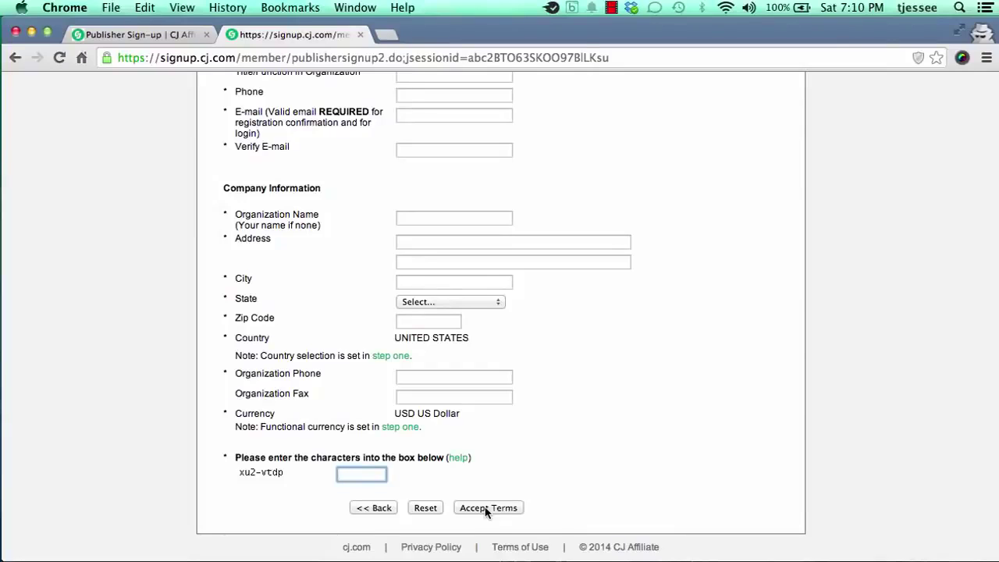
- Switch to the Publisher Sign-up tab and load cj.com in its address bar
{"action": "left_click", "coordinate": [141, 38]}
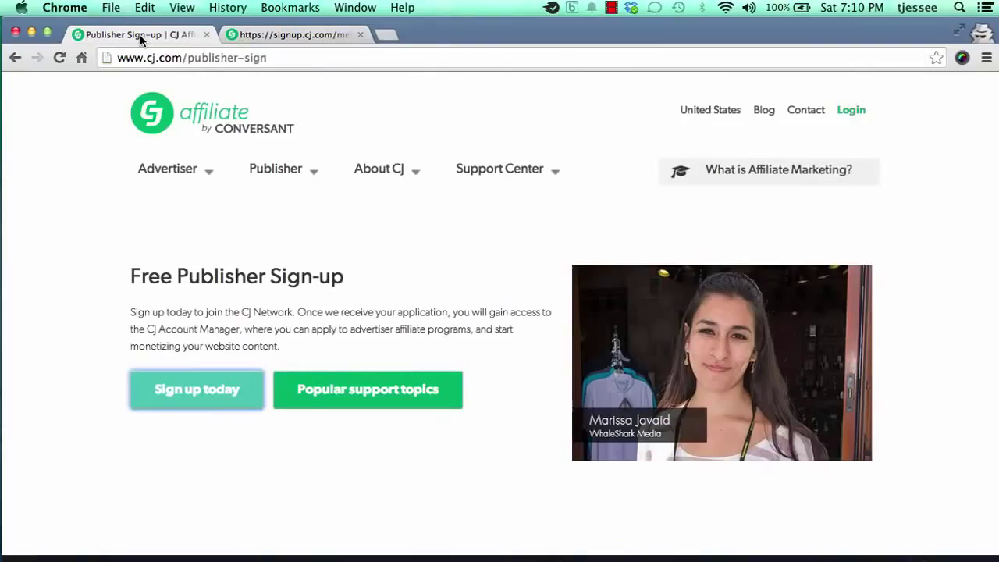
{"action": "left_click", "coordinate": [165, 57]}
{"action": "type", "text": "cj.com"}
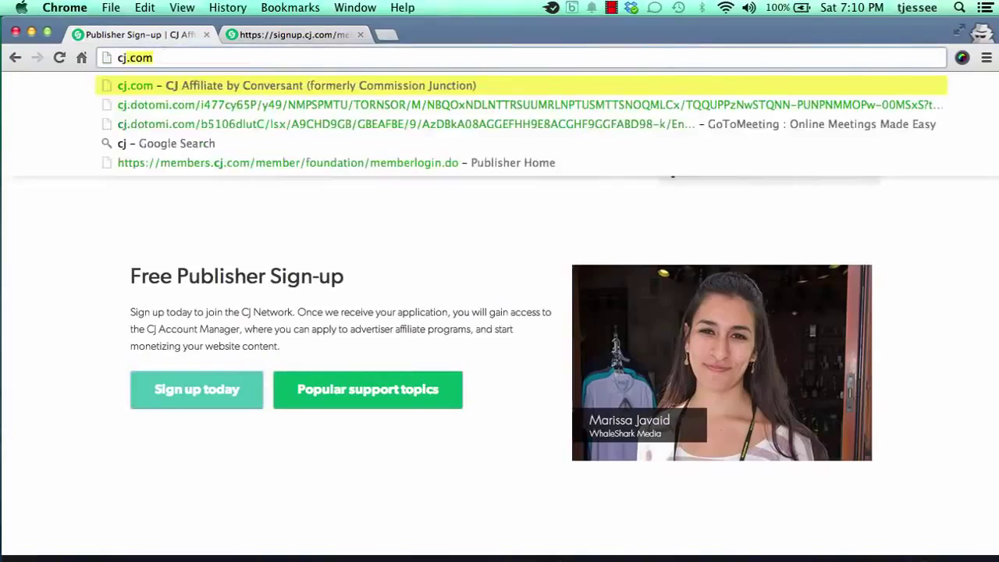
{"action": "key", "text": "Return"}
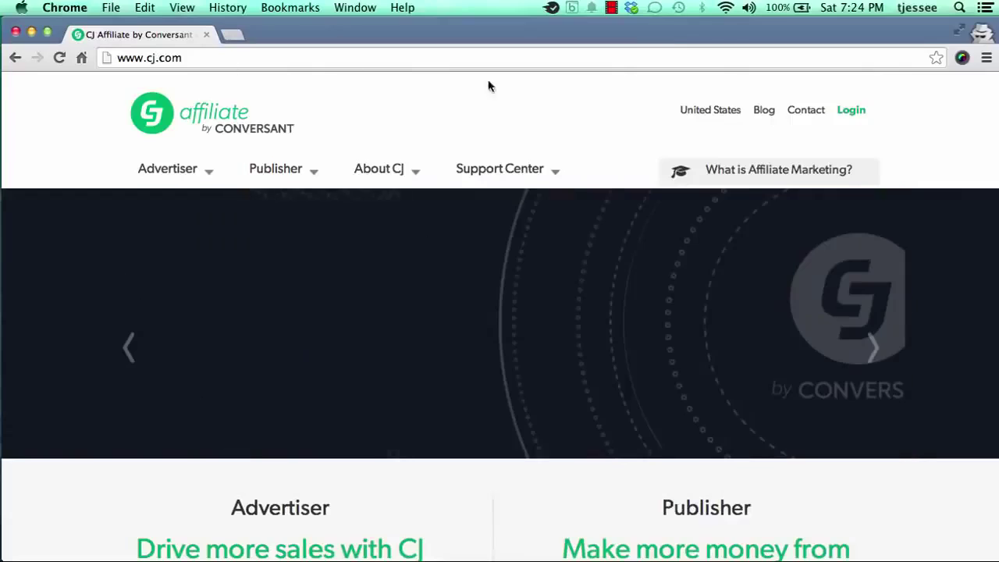
- Log in to the publisher account using the saved username from the autofill list
{"action": "left_click", "coordinate": [852, 111]}
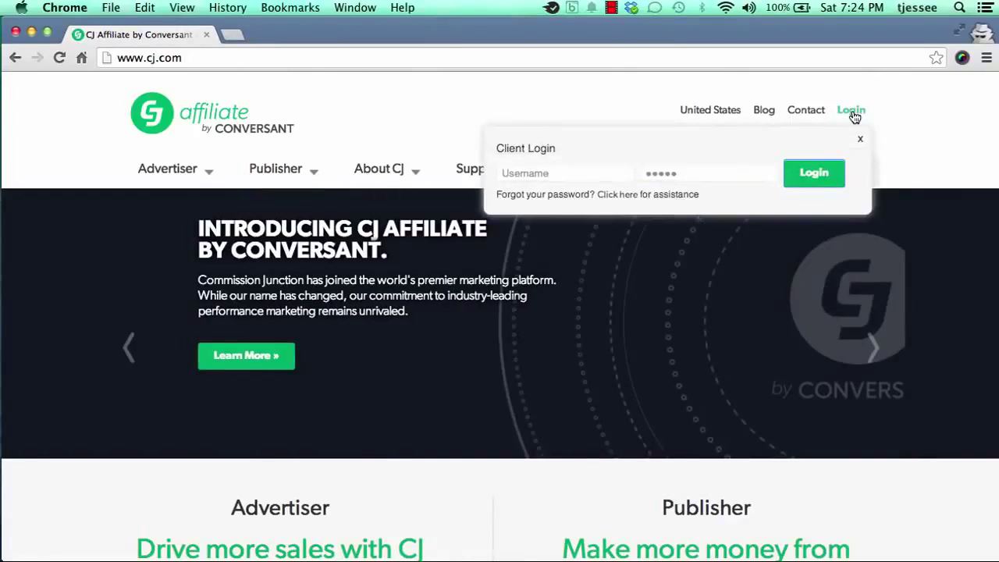
{"action": "left_click", "coordinate": [544, 174]}
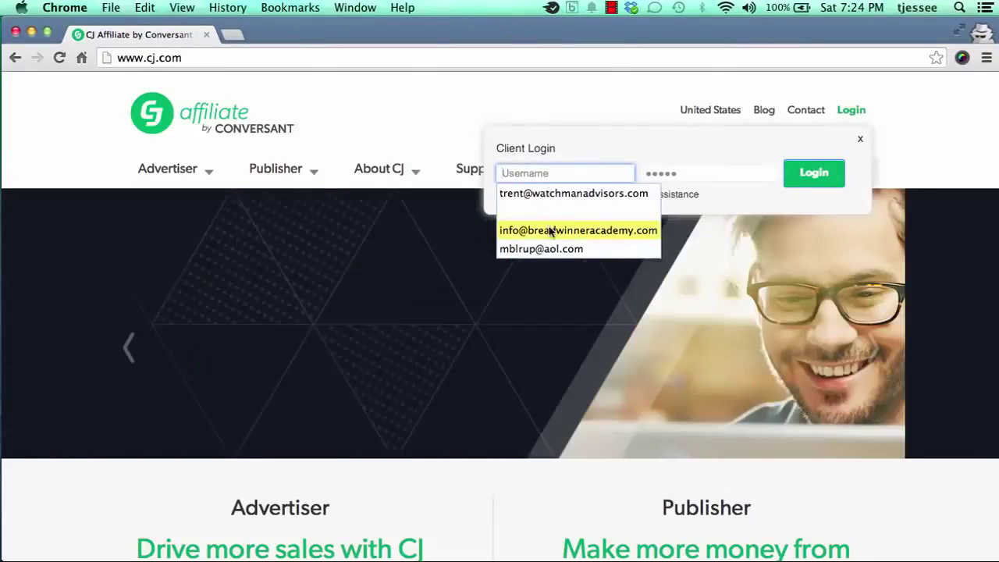
{"action": "left_click", "coordinate": [552, 230]}
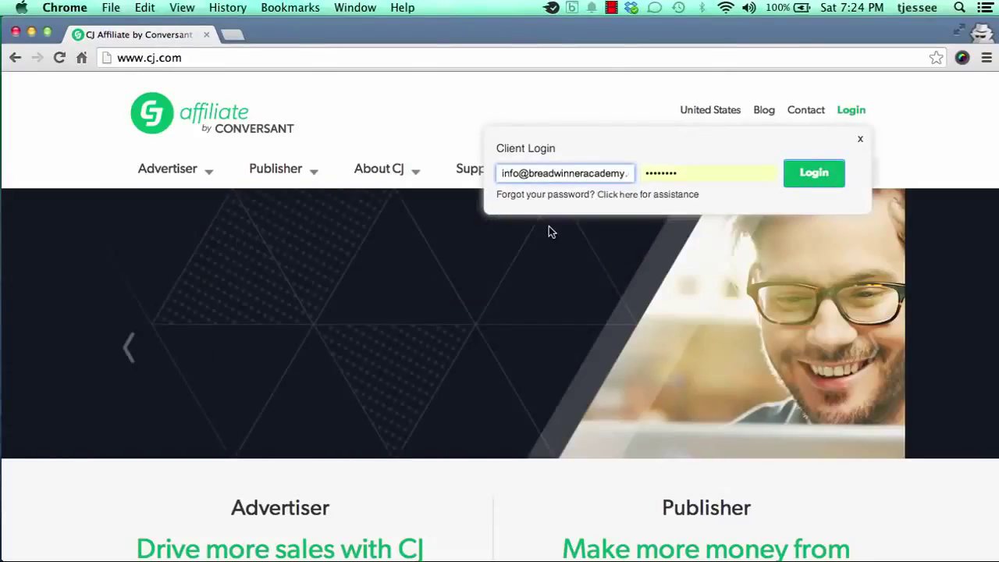
{"action": "left_click", "coordinate": [810, 177]}
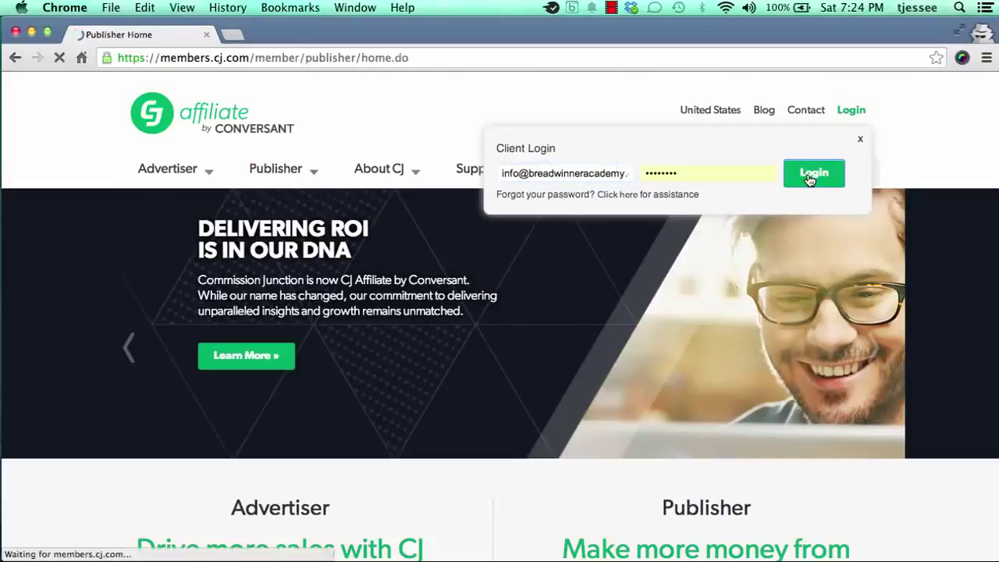